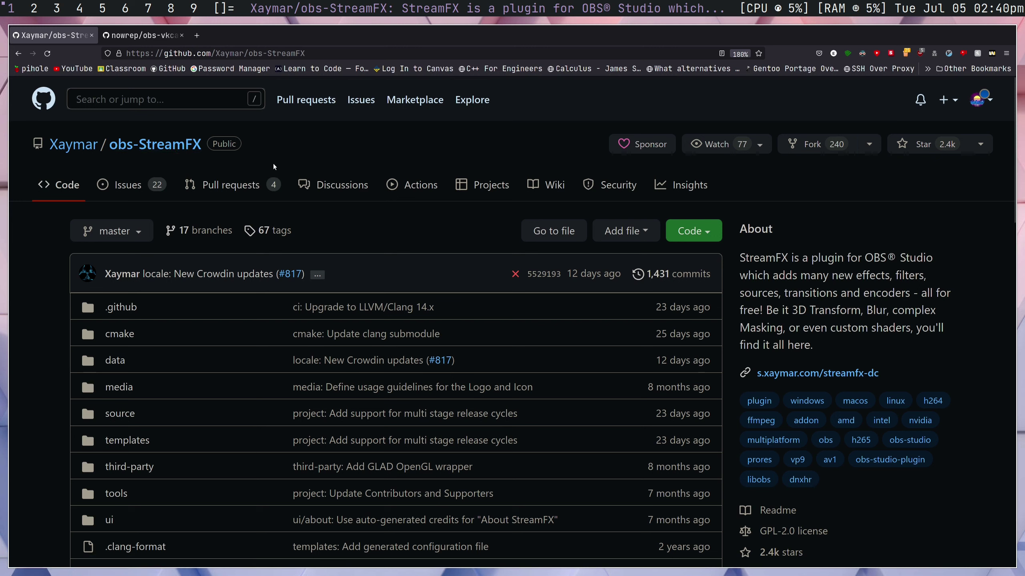
- Open the full StreamFX releases list and expand the latest release's 11 downloadable assets
scroll(278, 188, down, 5)
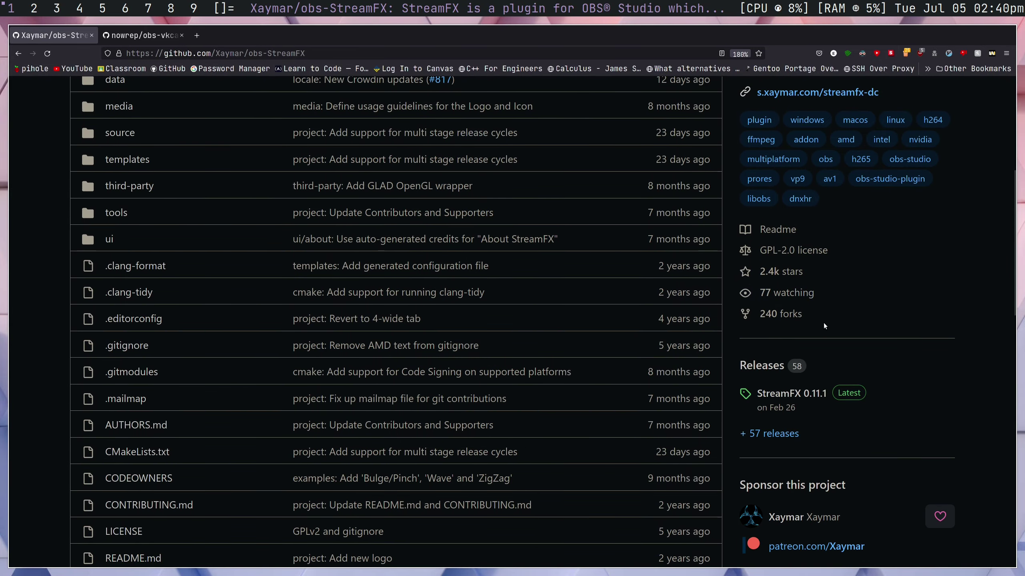
scroll(775, 271, down, 3)
click(751, 247)
scroll(369, 209, down, 10)
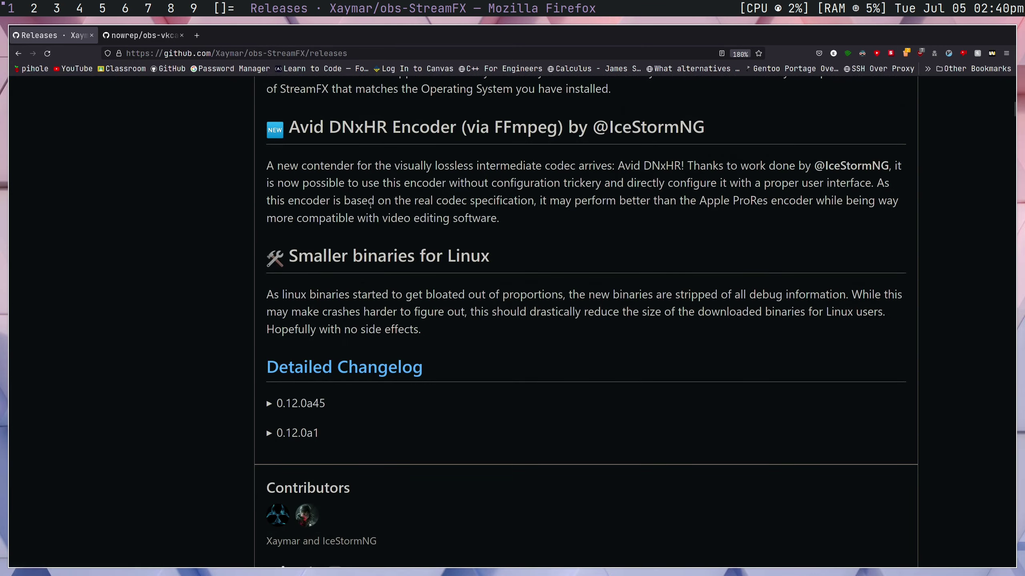
scroll(363, 218, down, 2)
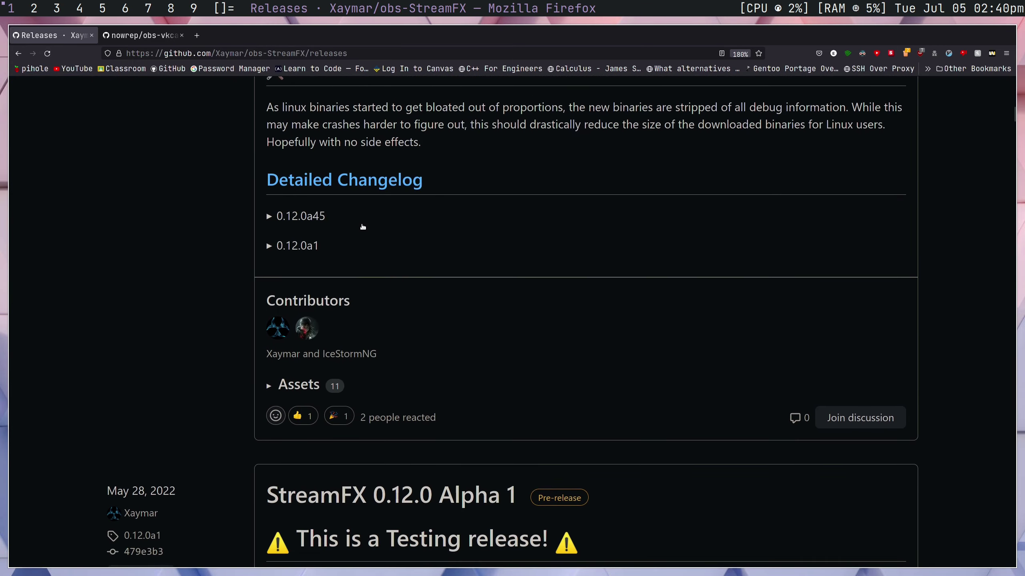
click(273, 385)
scroll(291, 368, down, 3)
scroll(293, 368, down, 2)
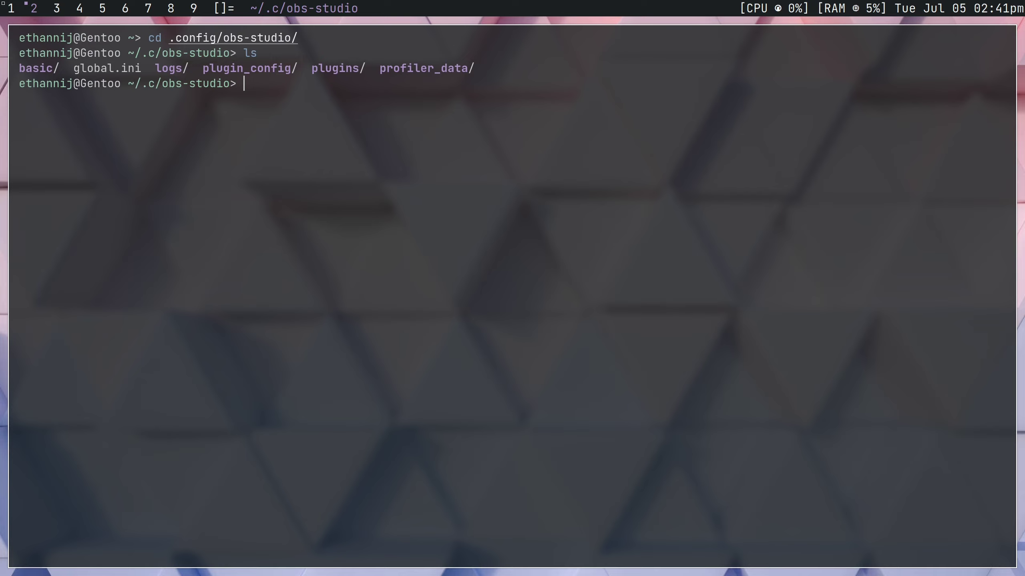
- Unzip the StreamFX Ubuntu 20.04 archive from ~/dwn into the current ~/.config/obs-studio folder
text(unzip ~/dwn/)
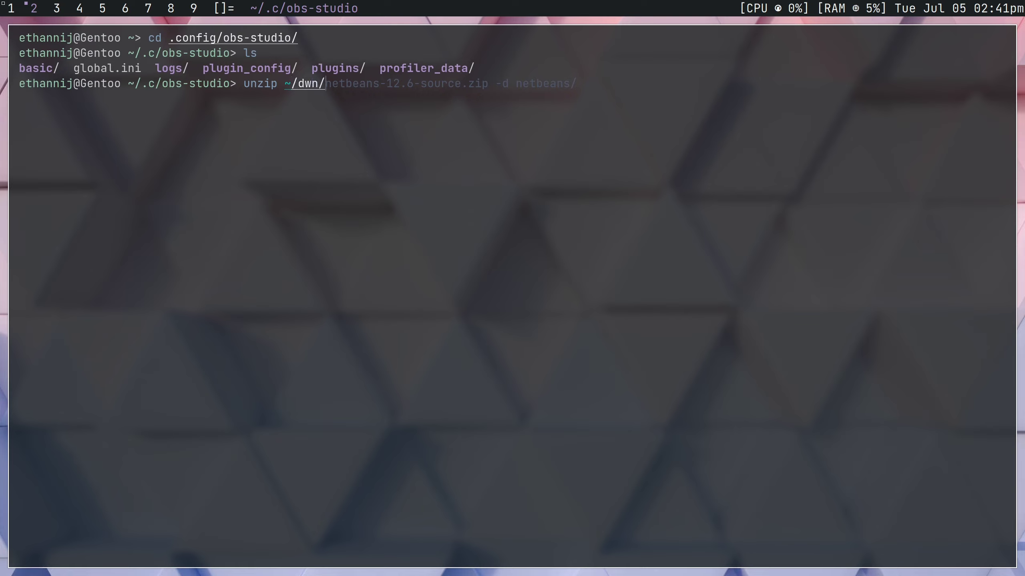
text(stre)
key(Tab)
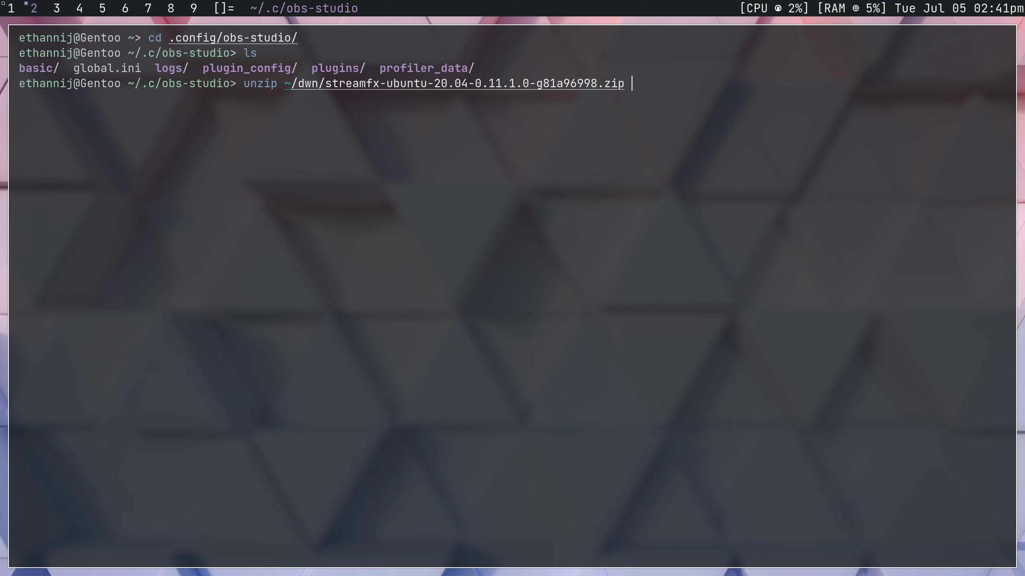
text(-d .)
drag(633, 83, 644, 85)
- Close the terminal and relaunch OBS Studio from the application launcher
key(super+shift+c)
key(super+p)
text(obs)
key(Return)
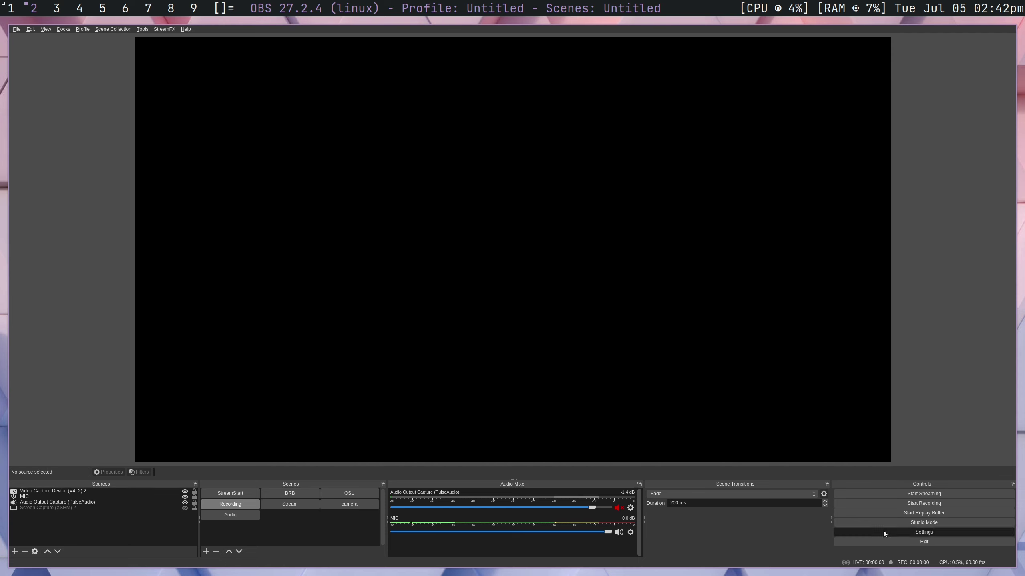
- Set the recording encoder to AMD AMF H.265/HEVC, save the settings, and quit OBS
click(884, 531)
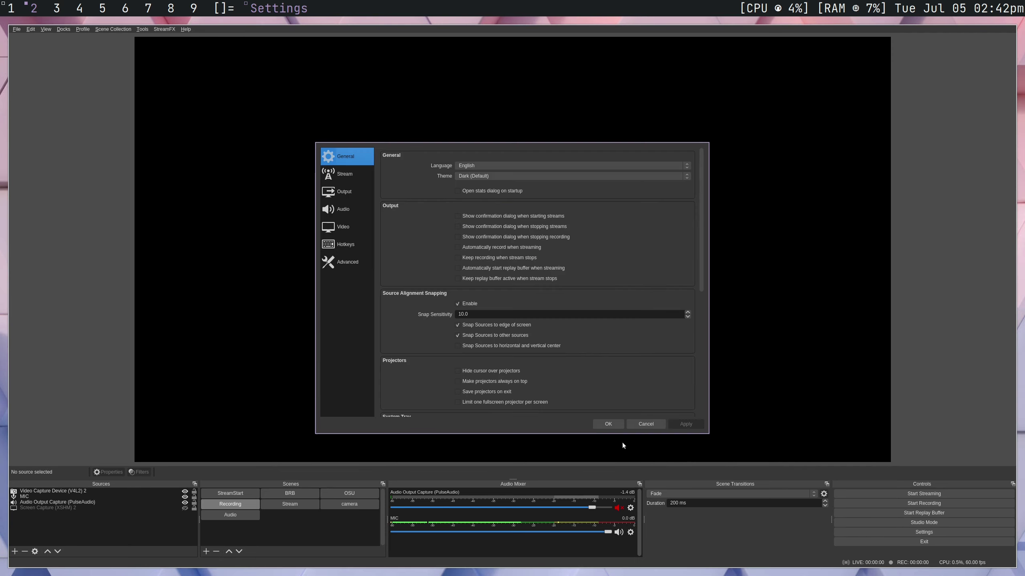
click(348, 190)
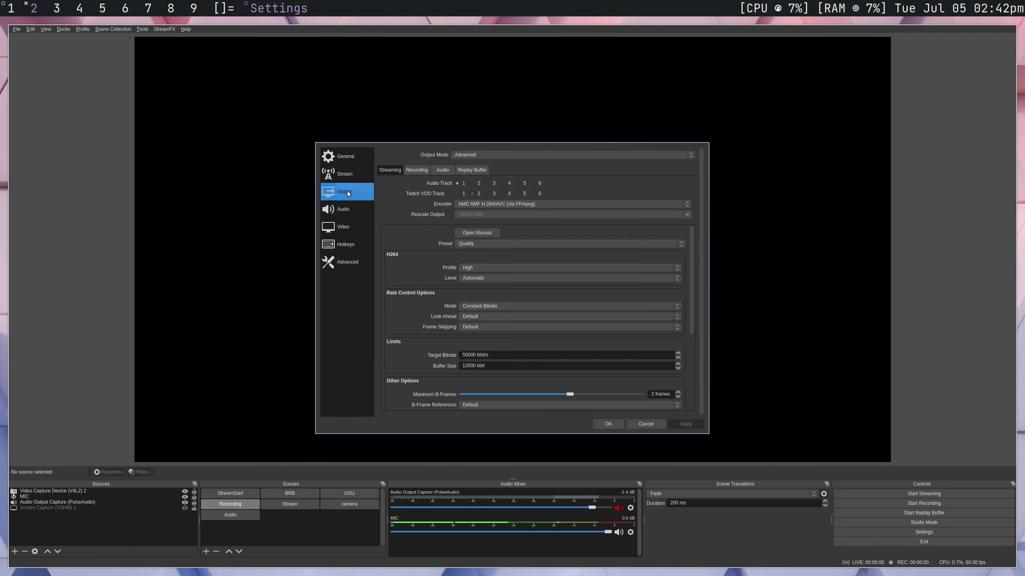
click(422, 170)
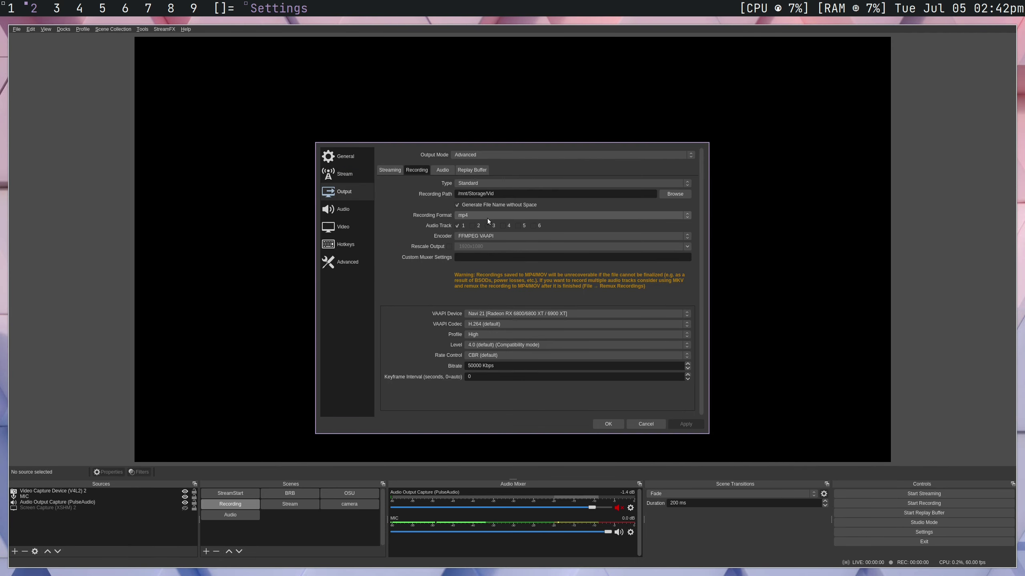
click(481, 235)
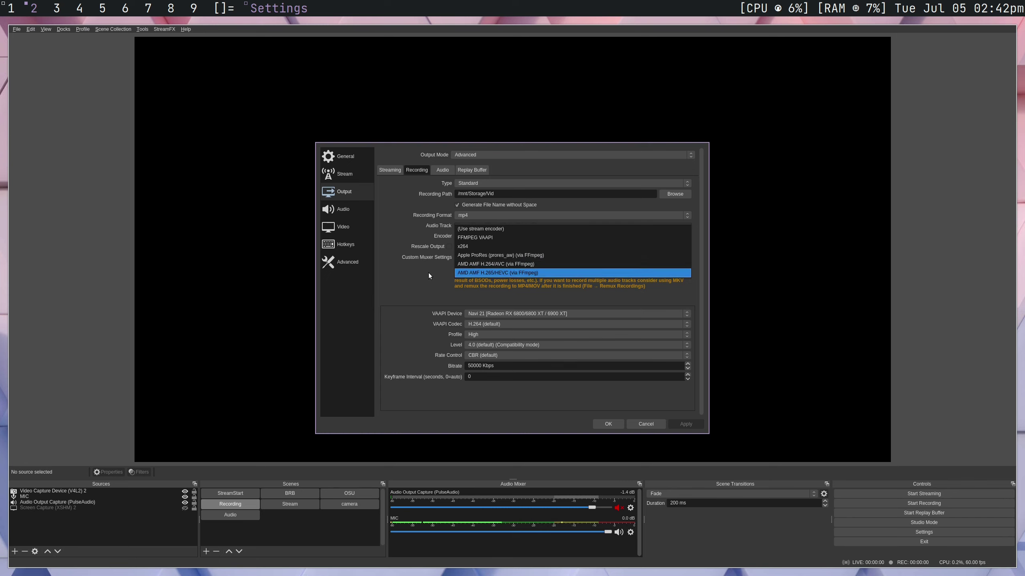
click(500, 273)
click(607, 424)
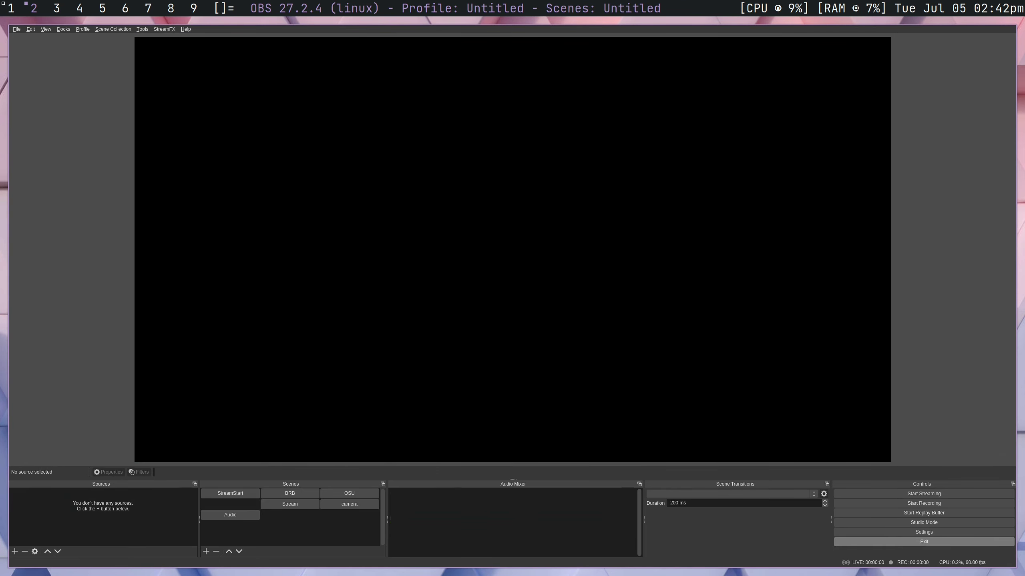
click(865, 540)
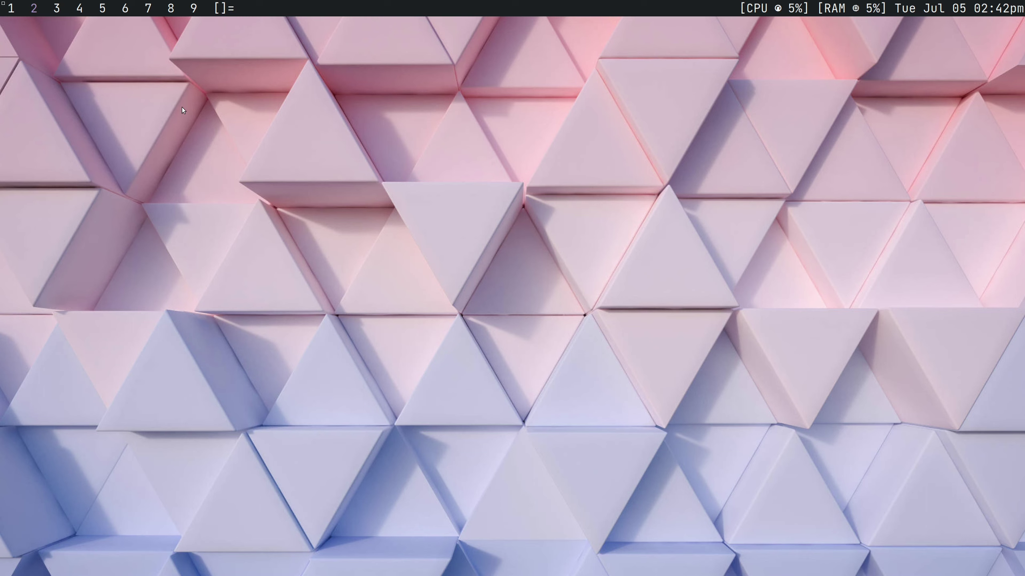
- Check the obs-vkcapture repository page, then run 'eix amf' in a new terminal
key(super+1)
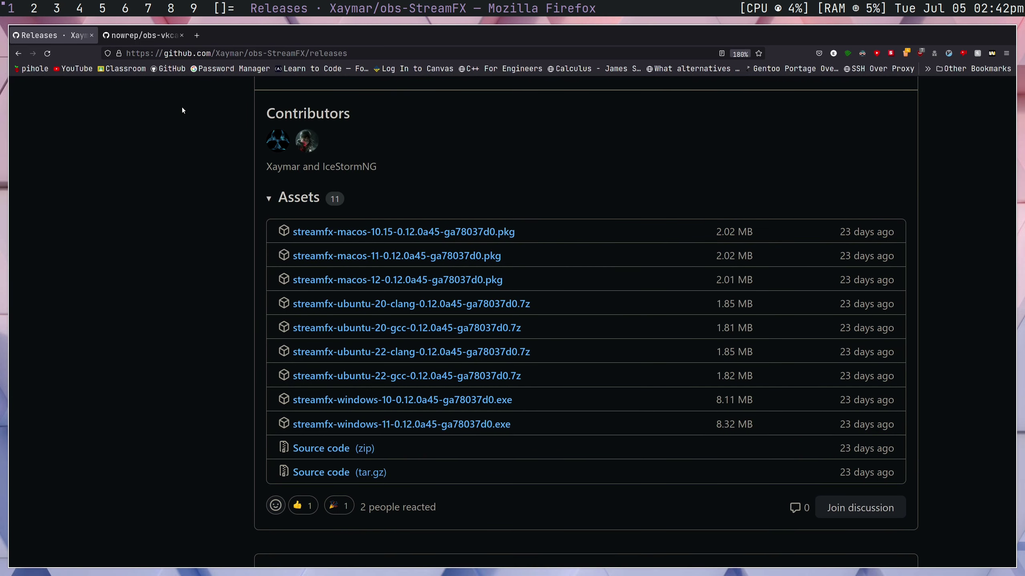
click(142, 39)
key(super+2)
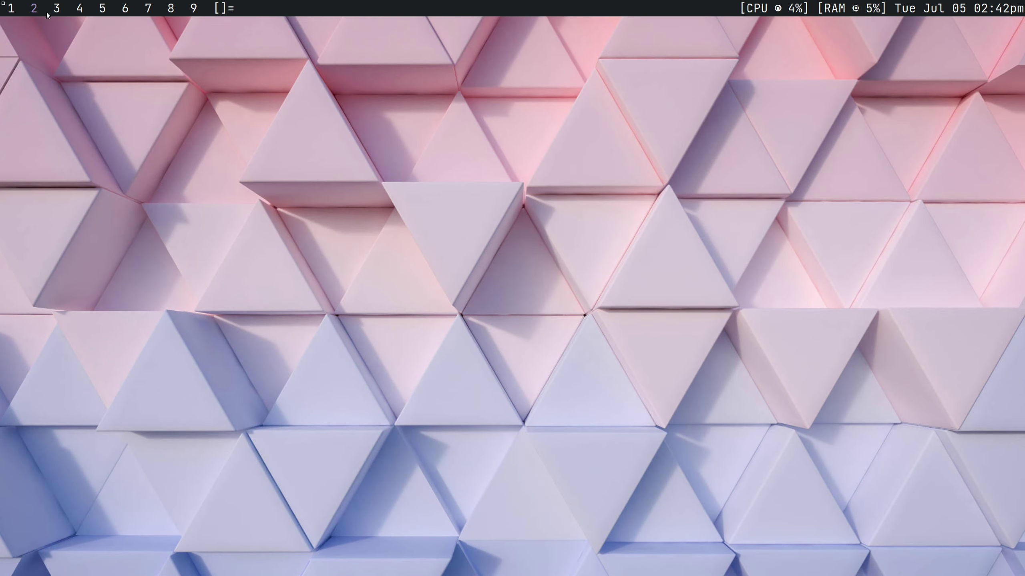
key(super+Return)
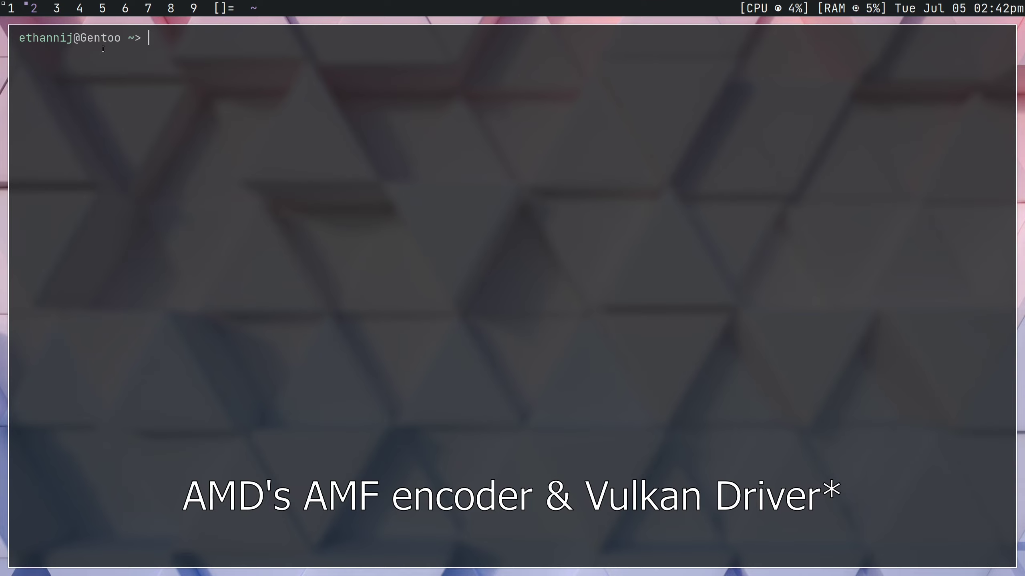
text(eix amf)
key(Return)
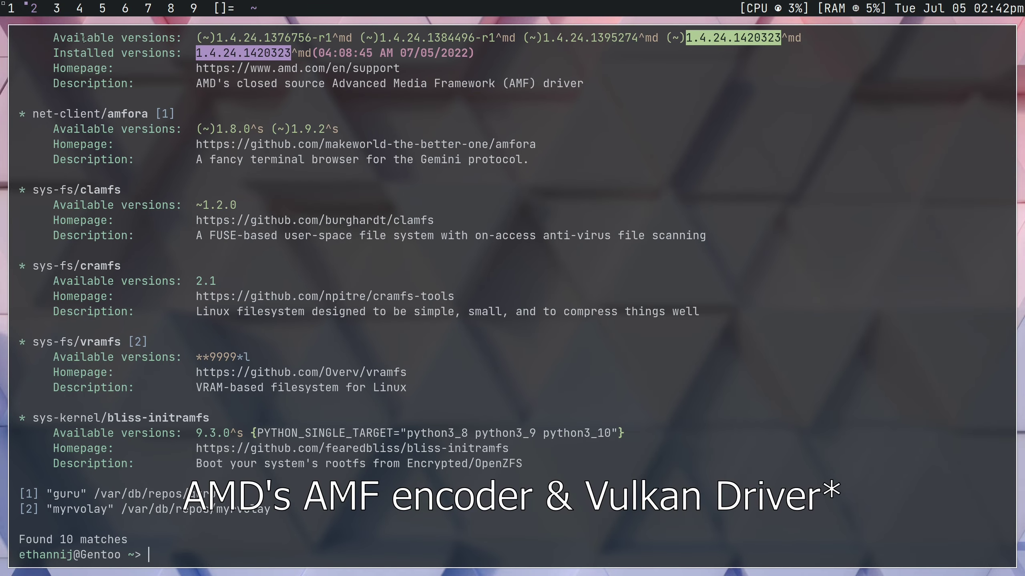
- Locate the amdgpu-pro-amf package in the amf search results
scroll(234, 146, up, 3)
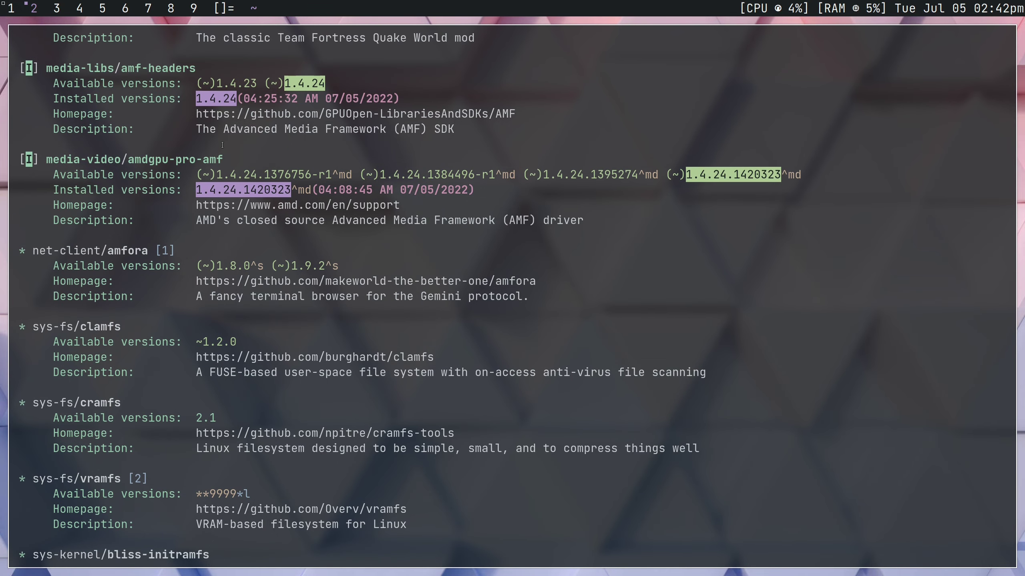
scroll(222, 145, up, 1)
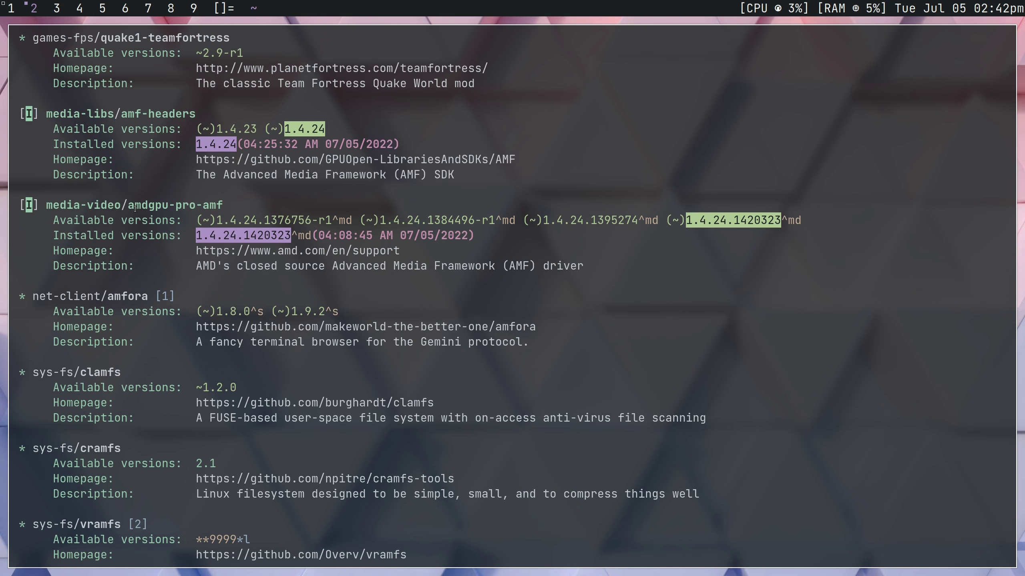
drag(133, 207, 222, 205)
scroll(219, 218, up, 1)
scroll(218, 218, down, 1)
- Run 'eix amdgpu-pro' and confirm amdgpu-pro-vulkan 22.10.3.1420322 is installed
text(eix amdgpu-pro)
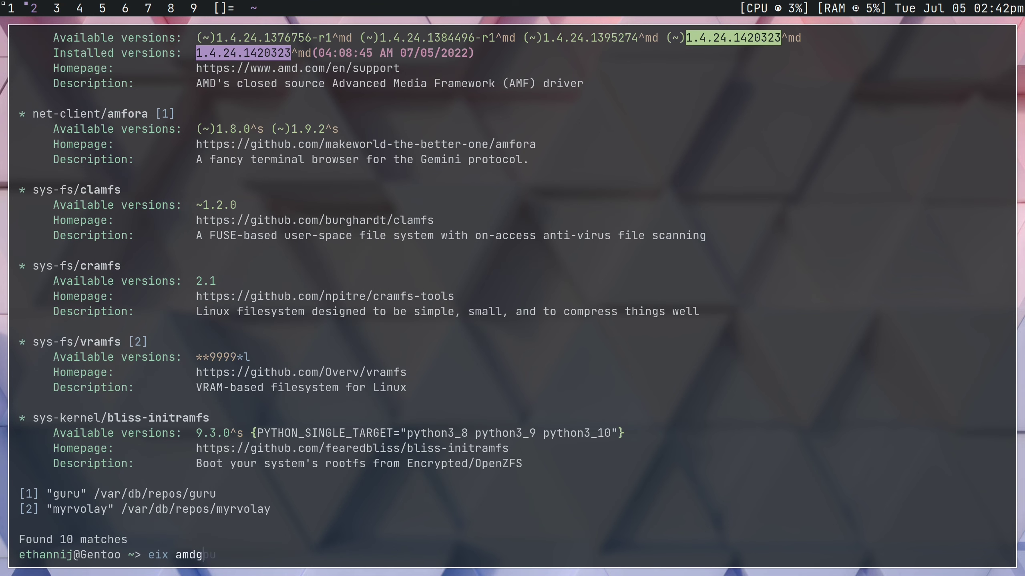
key(Return)
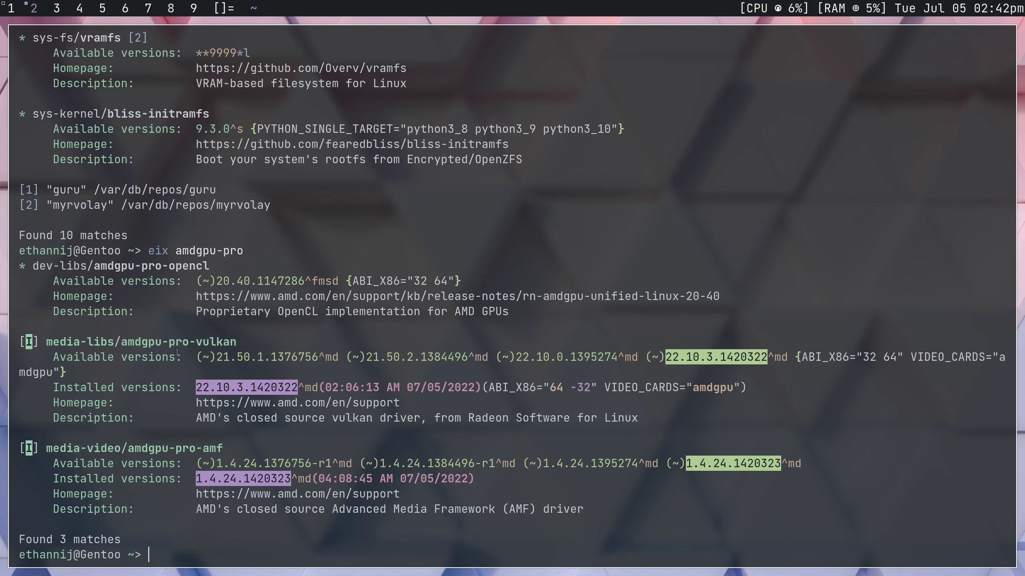
drag(135, 342, 260, 343)
click(127, 354)
- Open package.accept_keywords under /etc in Neovim as root via doas, with enlarged terminal text
text(doas nvim /etc/)
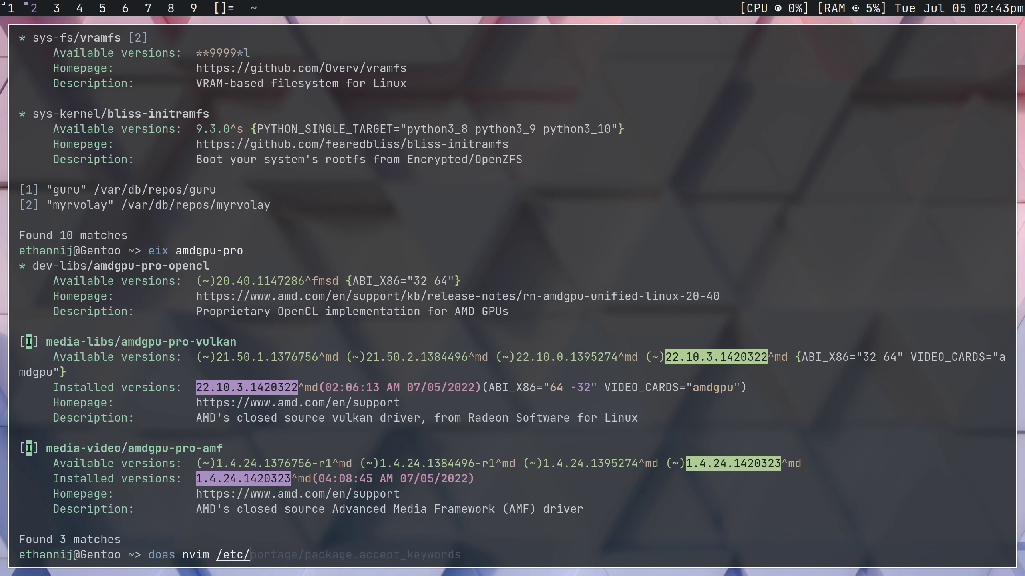
key(Right)
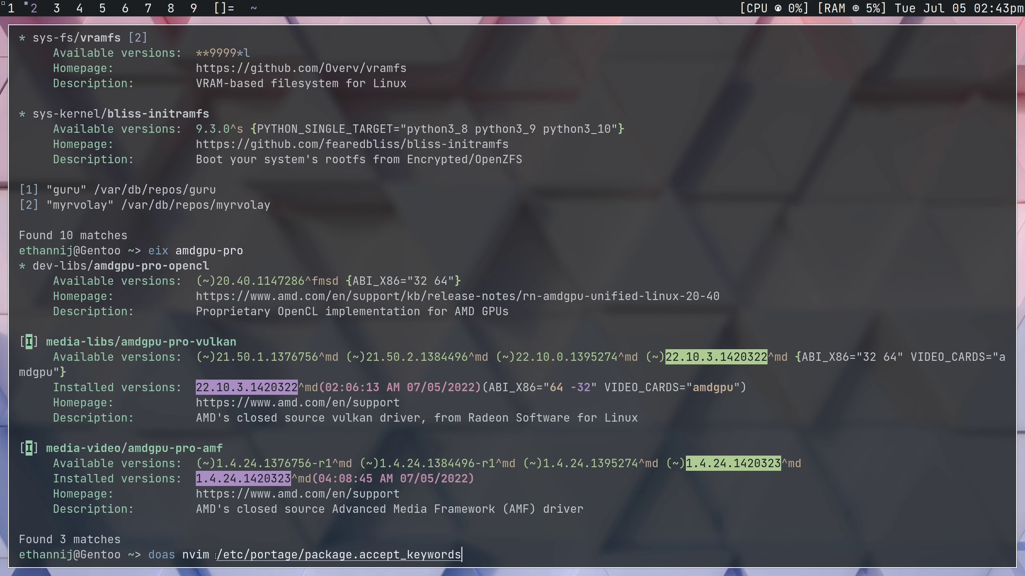
key(ctrl+equal)
key(ctrl+equal)
key(ctrl+equal)
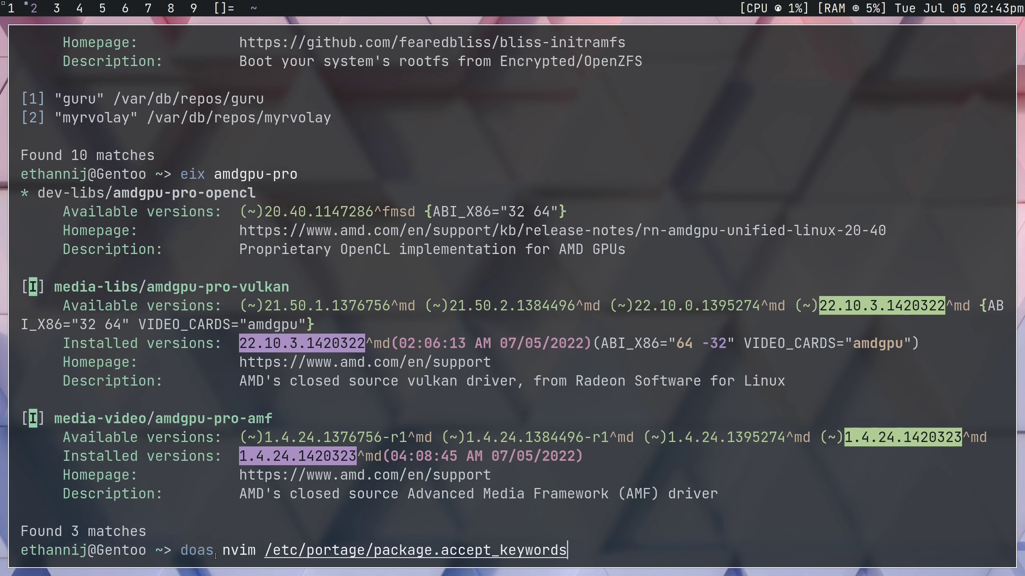
key(ctrl+equal)
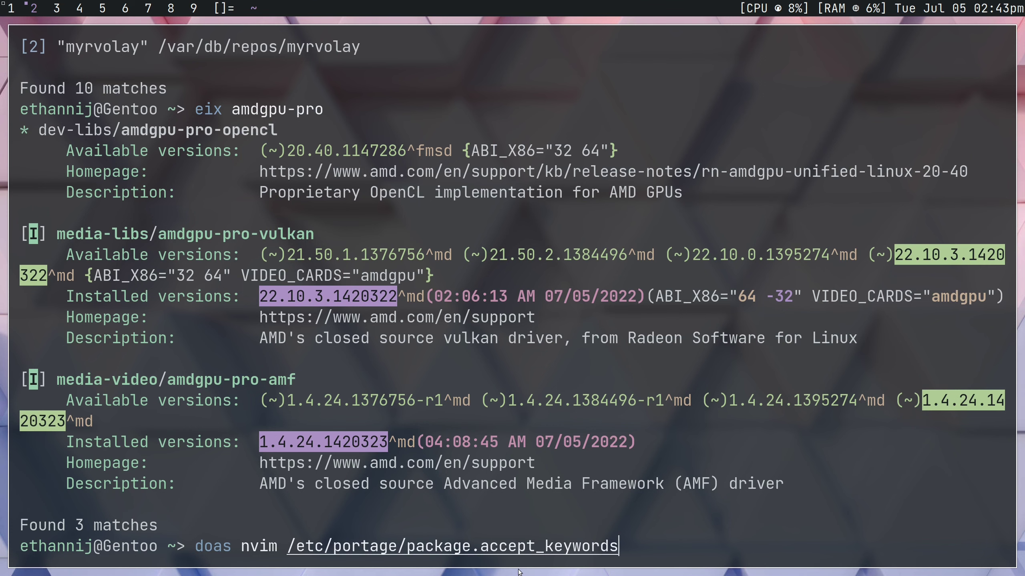
key(Return)
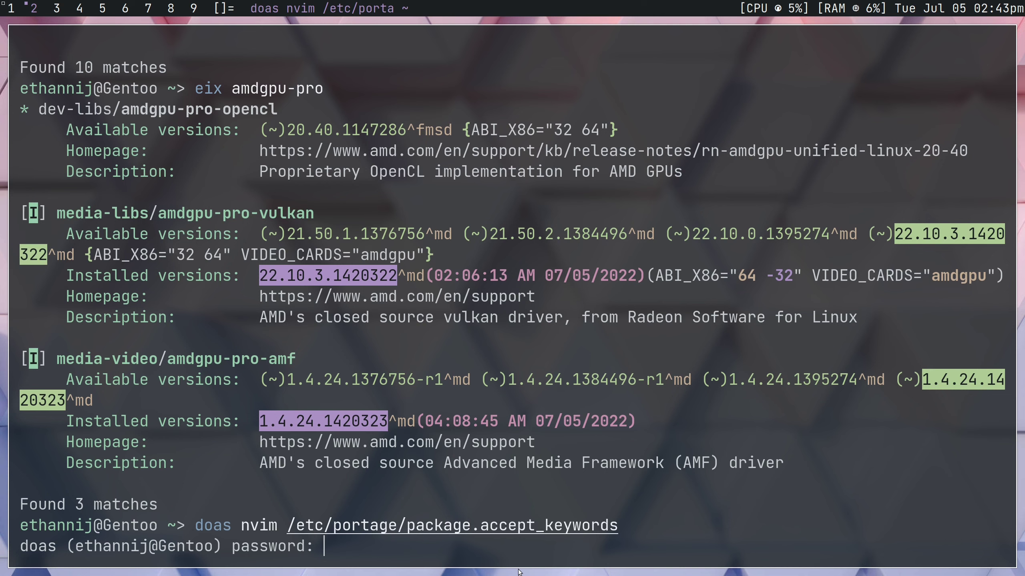
key(Return)
- Find the ~amd64 amdgpu-pro-amf and amdgpu-pro-vulkan keyword entries, then quit Neovim
text(/amd)
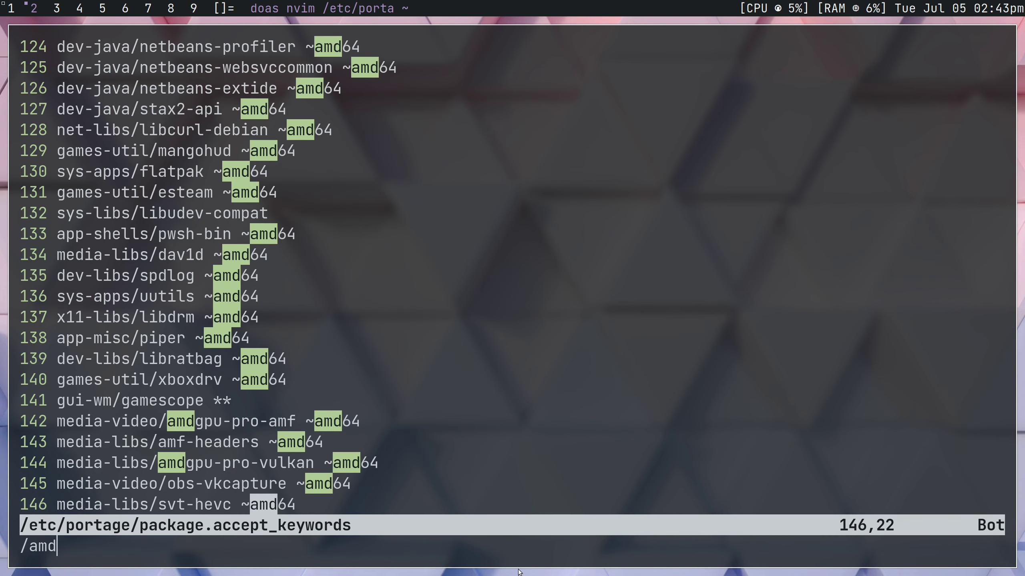
text(gpu-pro)
key(Return)
key(n)
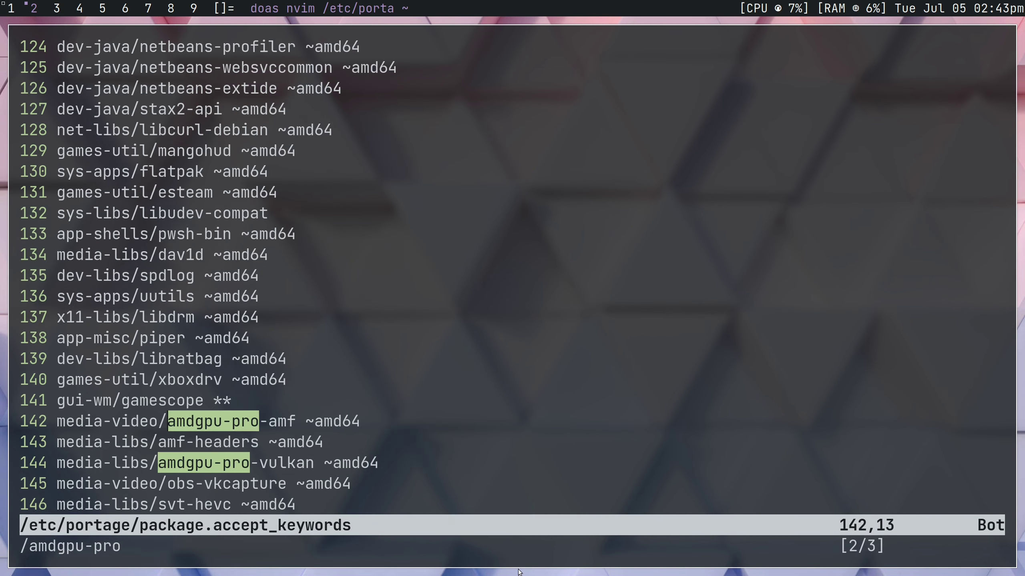
key(j)
key(k)
drag(53, 424, 357, 422)
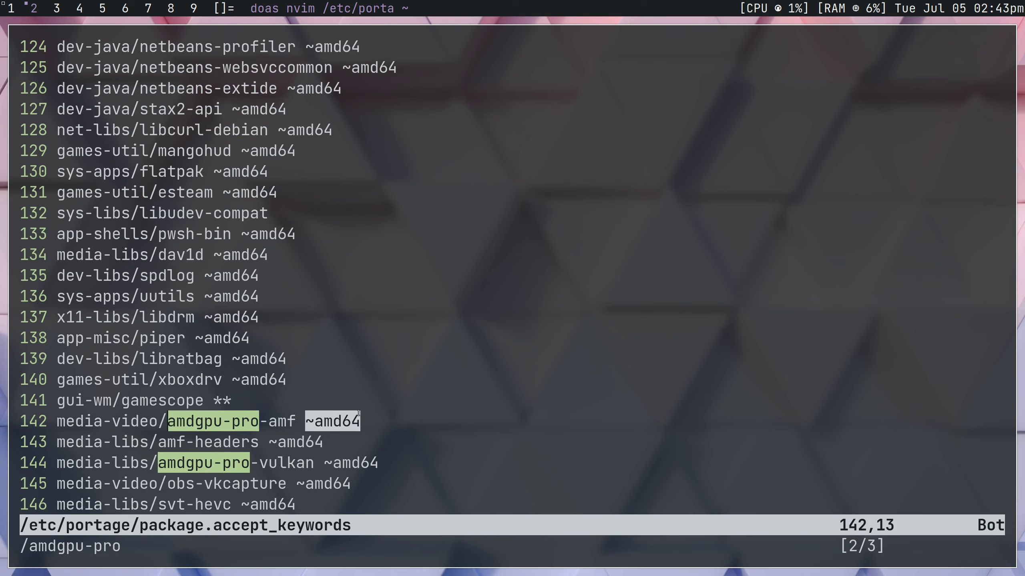
drag(306, 421, 357, 420)
drag(158, 463, 307, 467)
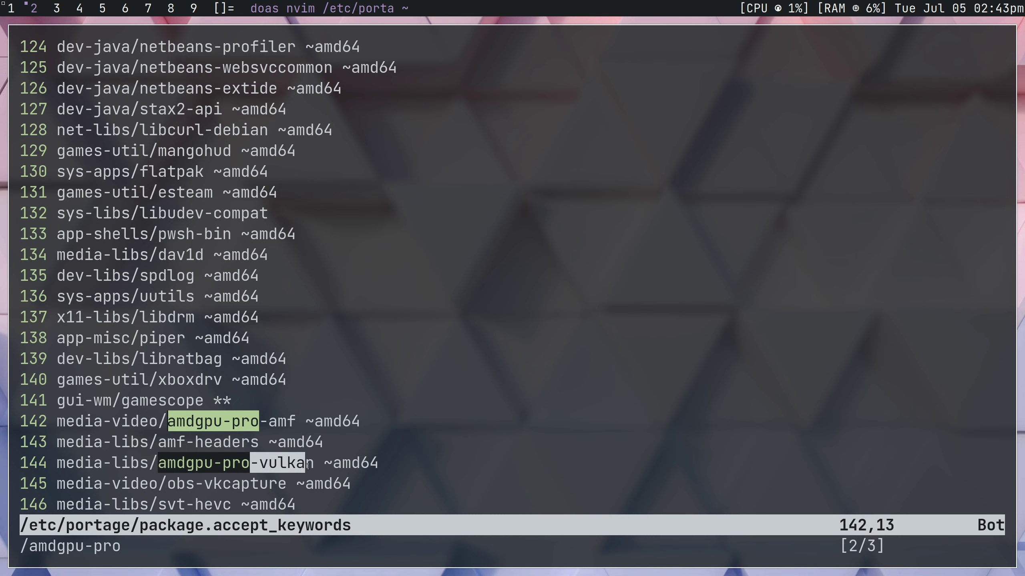
click(351, 440)
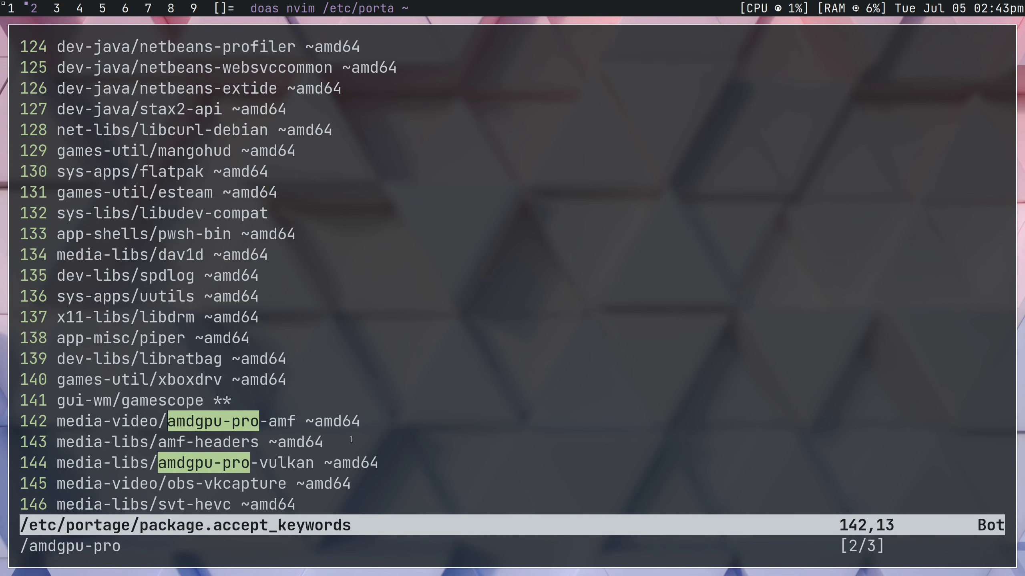
text(:q)
key(Return)
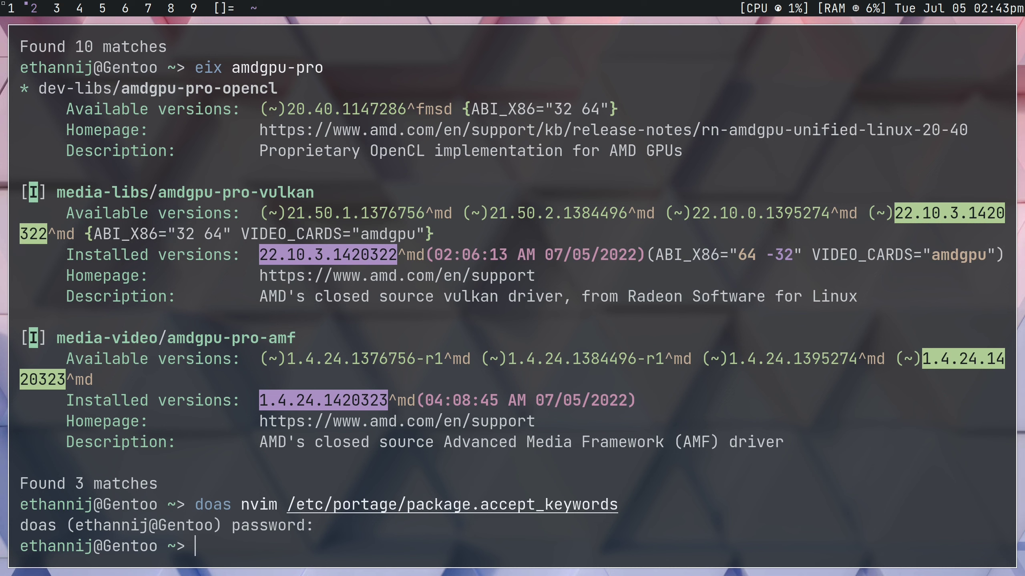
- Type 'doas emerge -aqv amdgpu-pro-amf amdgpu-pro-vulkan', then cancel it with Ctrl+C
text(doas emerge )
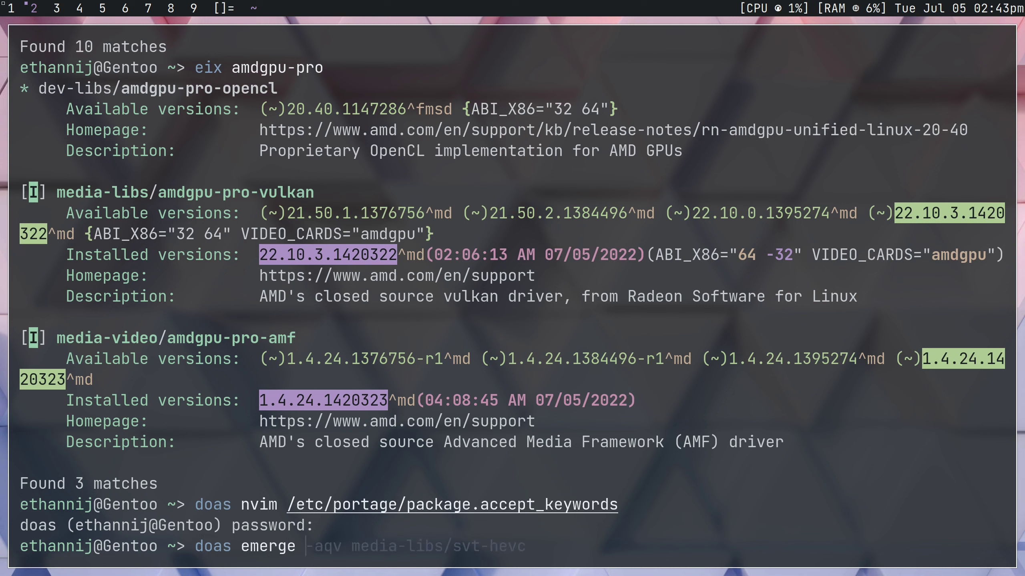
text(-aqv amdgpu-proa=)
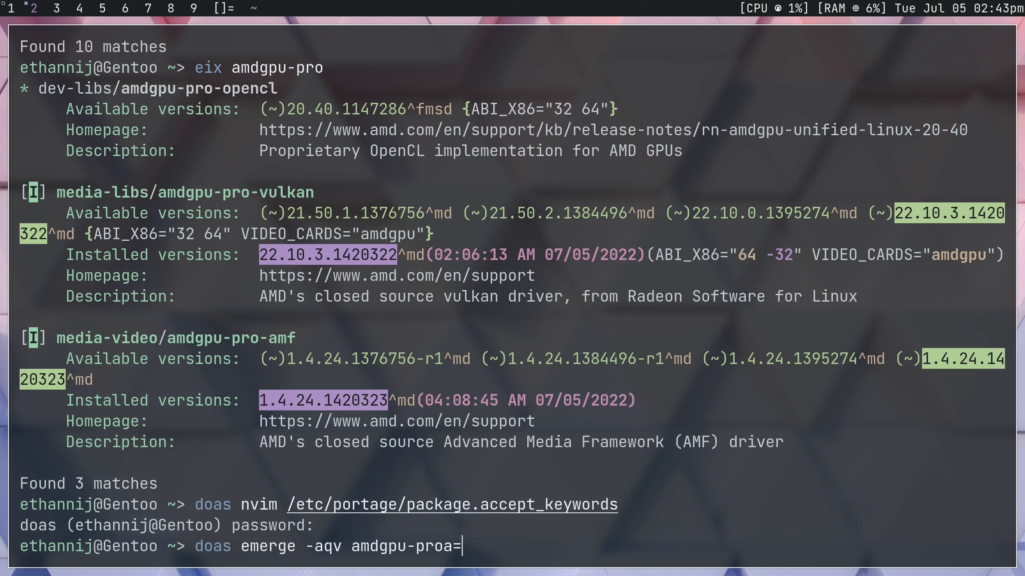
key(BackSpace)
text(-amf amdgpu-pro-)
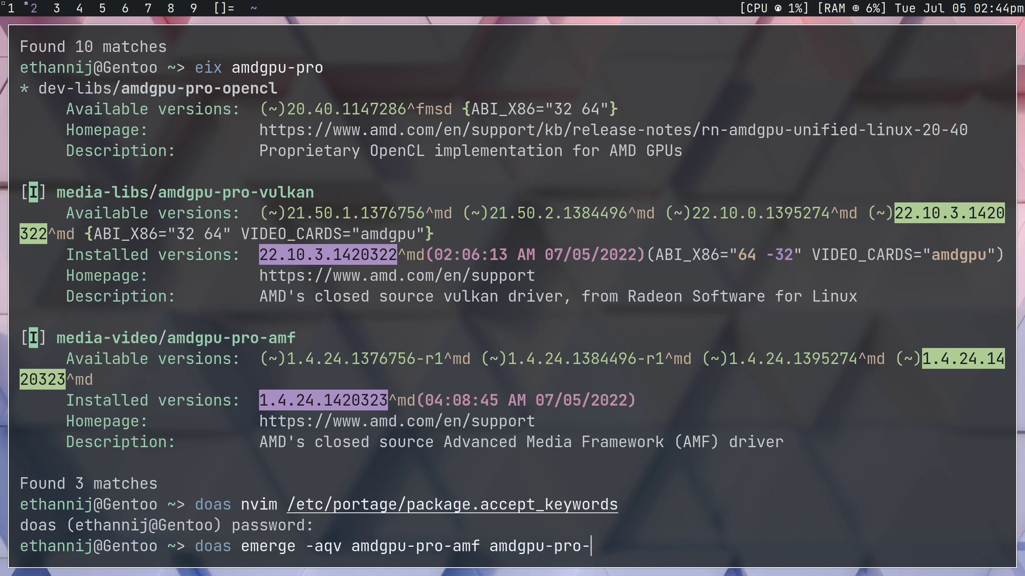
text(vulkan)
key(ctrl+c)
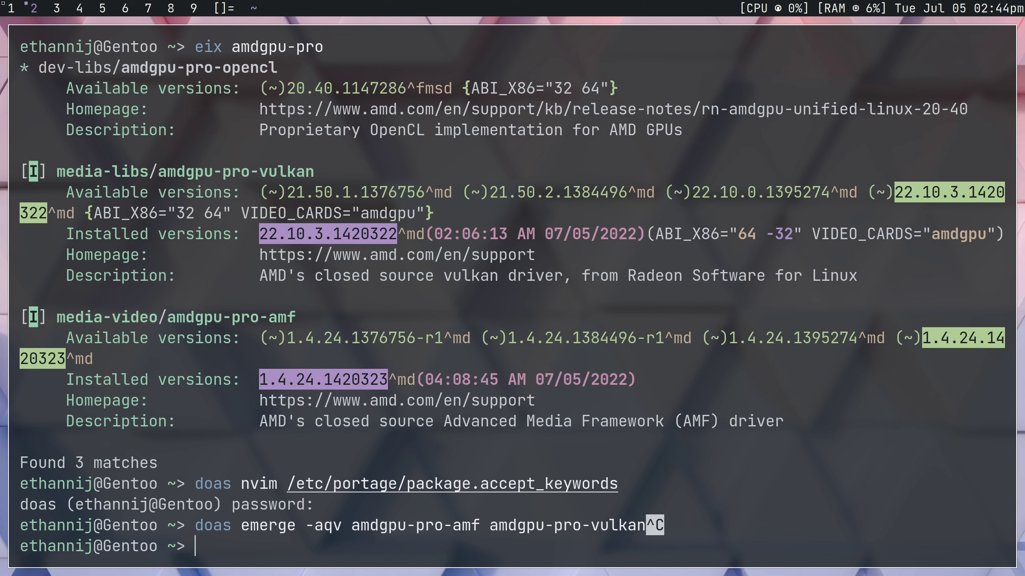
- List /usr/share/vulkan/icd.d: amd_pro_icd64.json, radeon_icd.i686.json and radeon_icd.x86_64.json
text(ls )
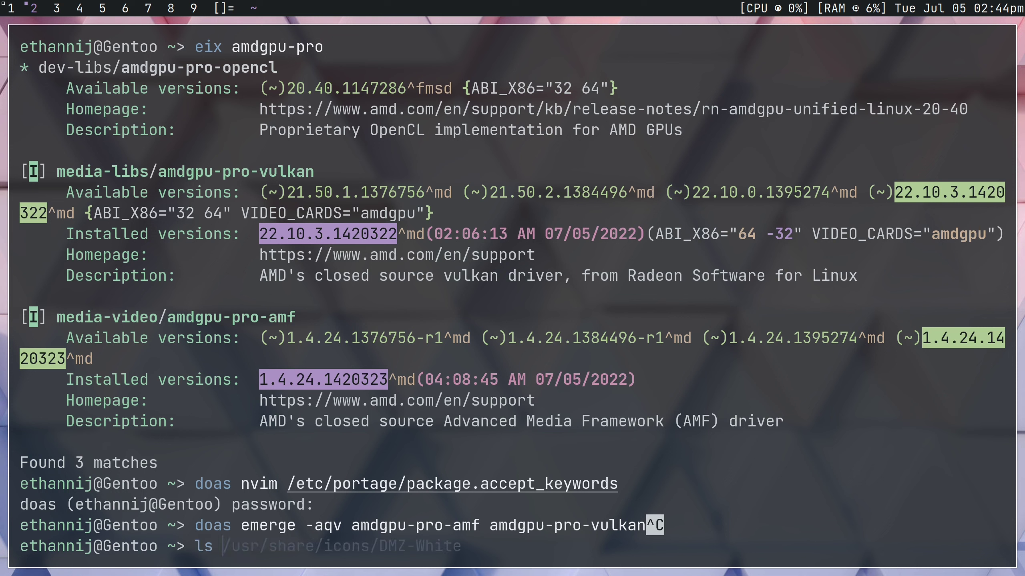
text(/usr/share/)
text(ico)
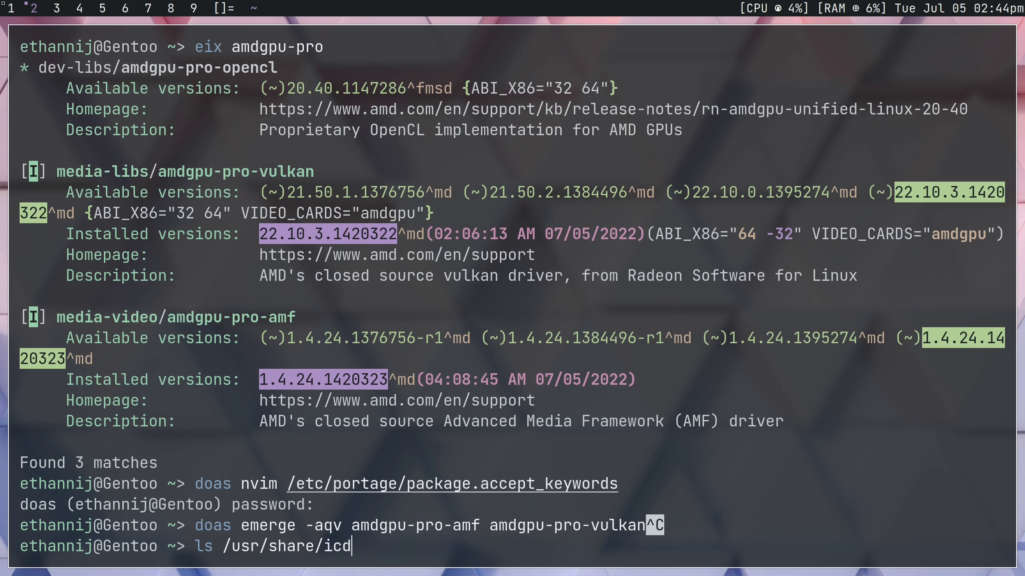
key(BackSpace)
key(BackSpace)
key(BackSpace)
key(BackSpace)
text(/vulkan/icd.d)
key(Return)
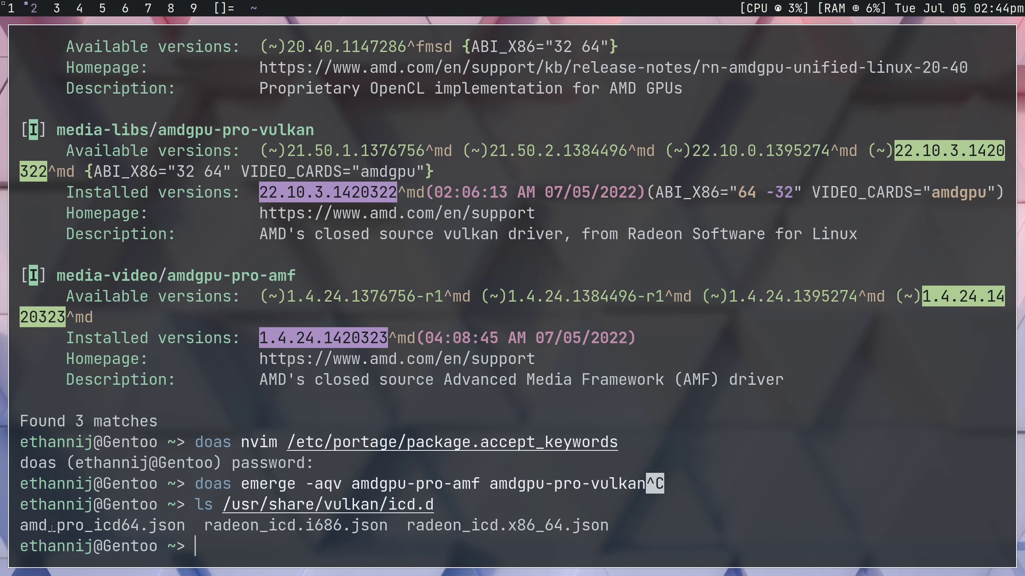
drag(21, 526, 183, 528)
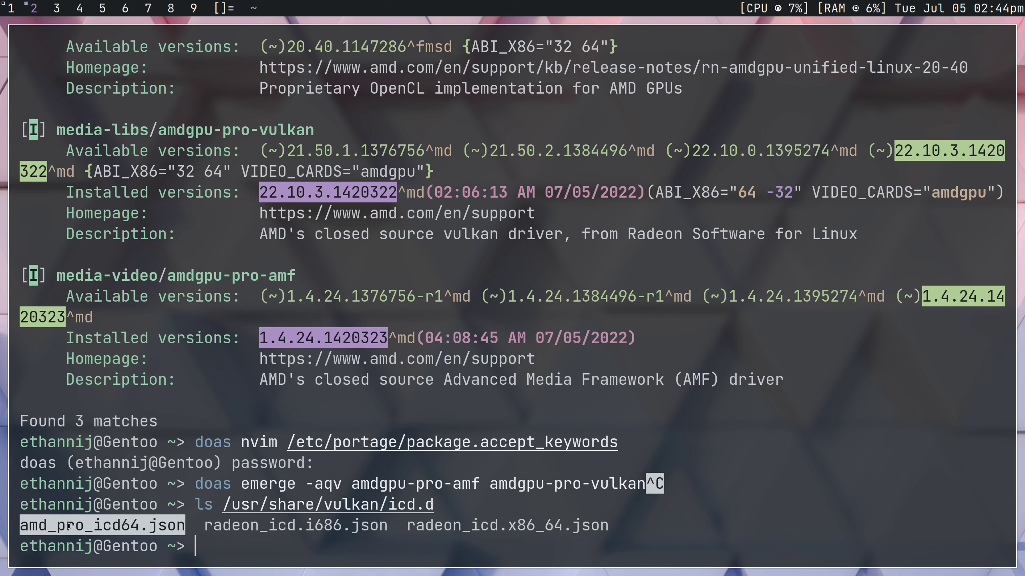
drag(210, 524, 287, 524)
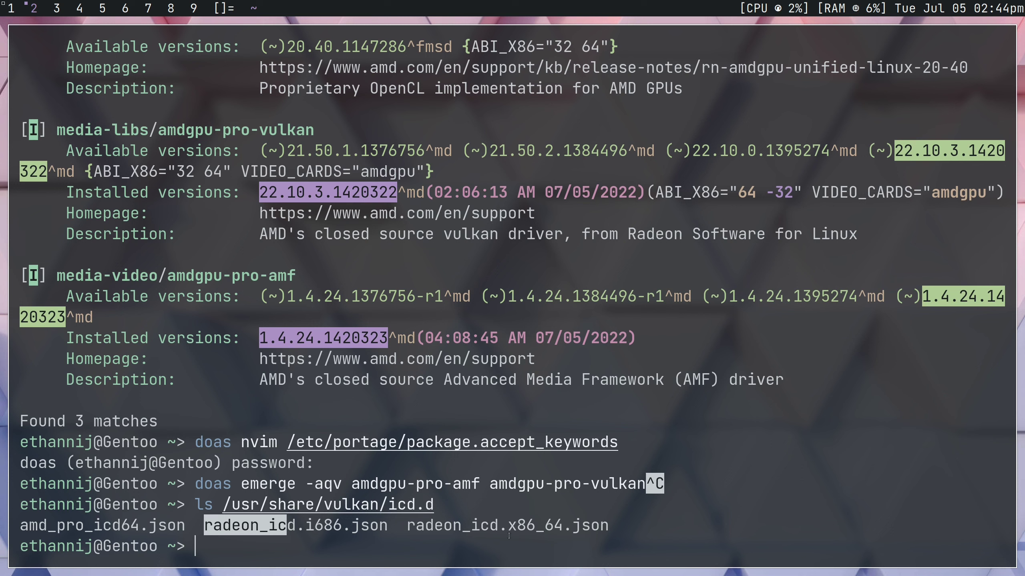
drag(405, 525, 611, 525)
click(558, 535)
- Run 'vulkaninfo | grep GPU' and mark the AMD Radeon RX 6800 and RADV SIENNA_CICHLID lines
text(vulkaninfo | grep GPU)
key(Return)
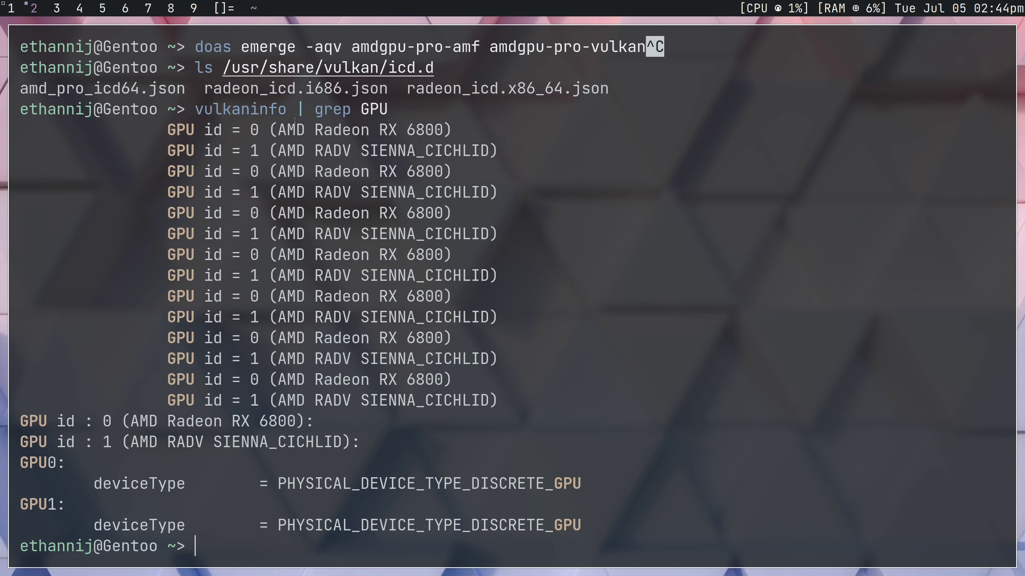
drag(167, 130, 451, 125)
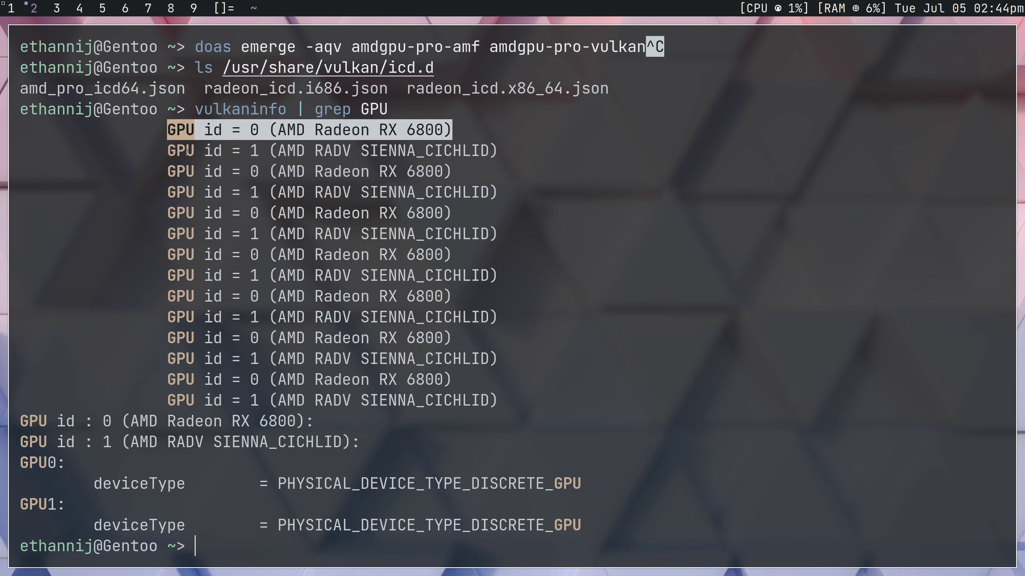
drag(163, 150, 499, 146)
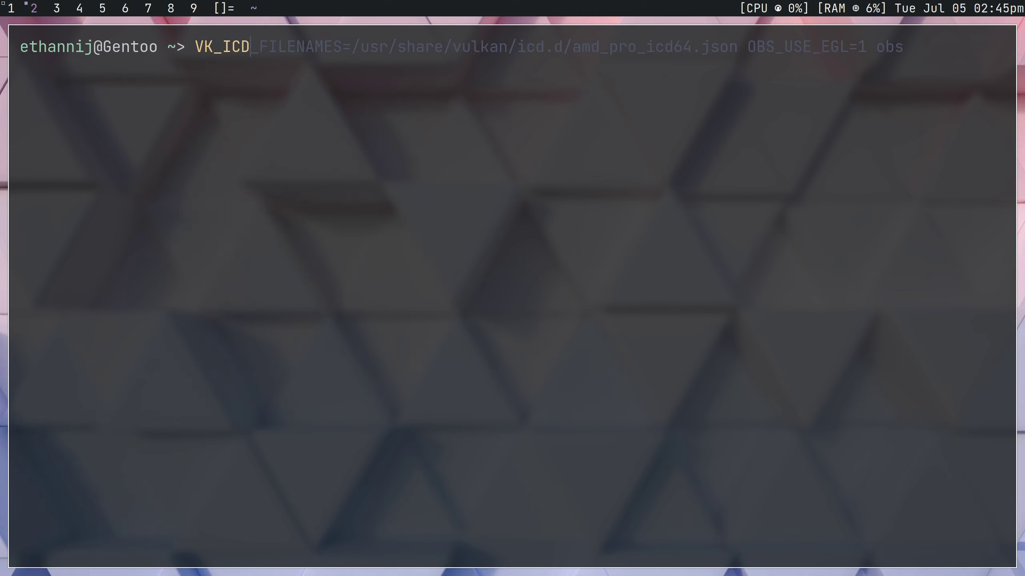
- Enter 'VK_ICD_FILENAMES=/usr/share/vulkan/icd.d/amd_pro_icd64.json obs' at the prompt
text(_FILENAMES=/usr/share/c)
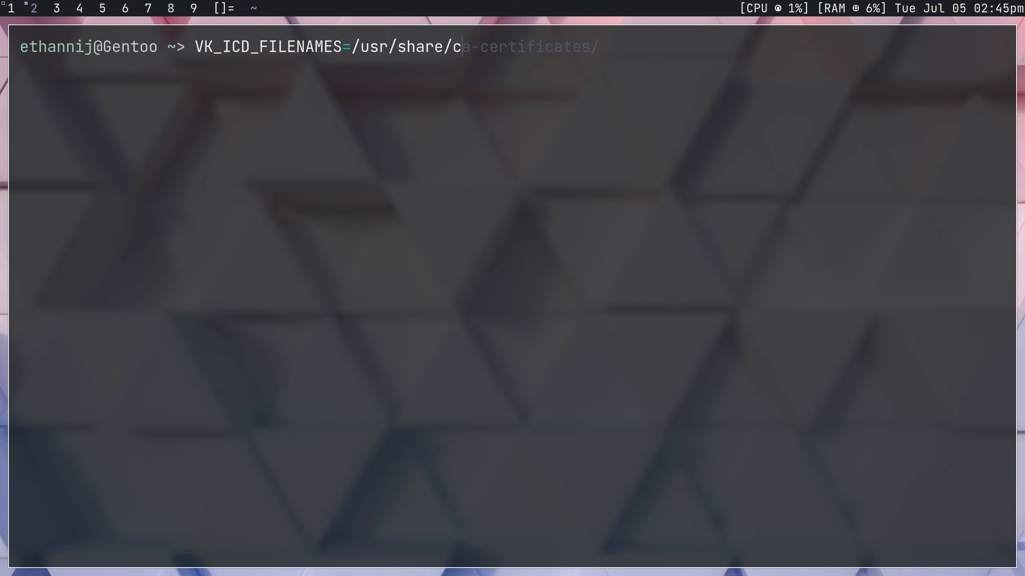
key(BackSpace)
text(vulkan/icd.d)
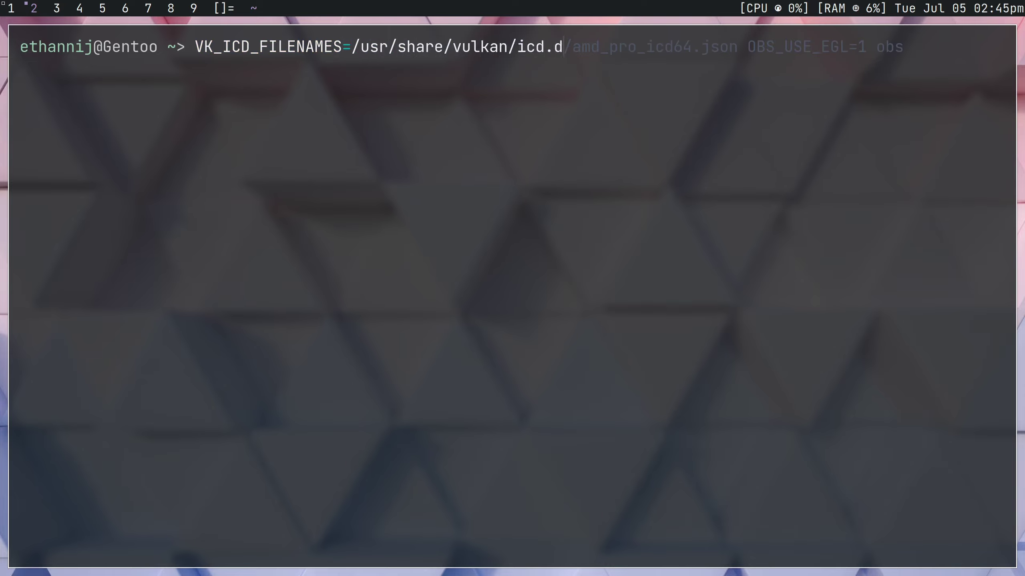
text(/amd_pro-)
key(BackSpace)
text(_icd64.json)
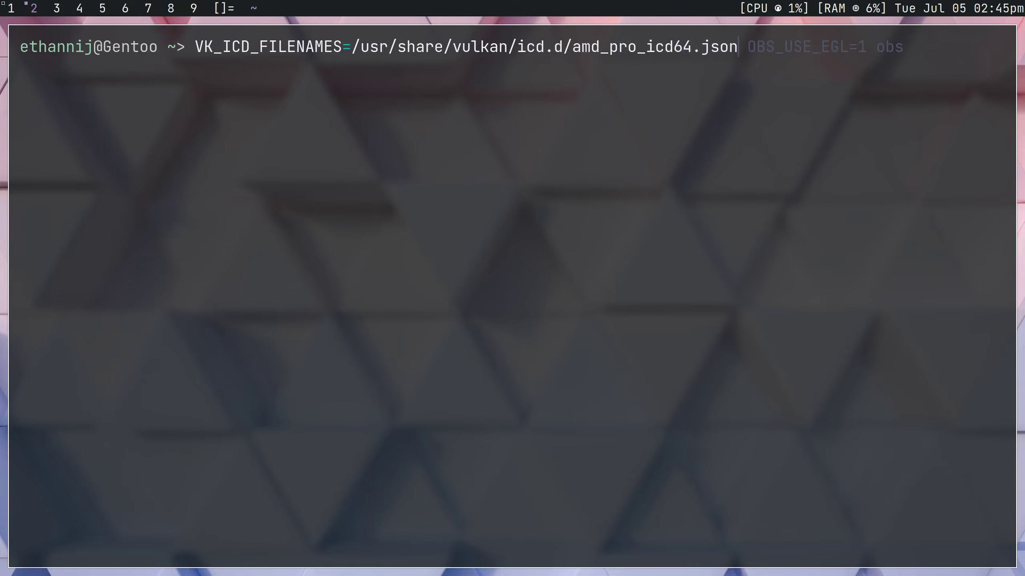
text( obs)
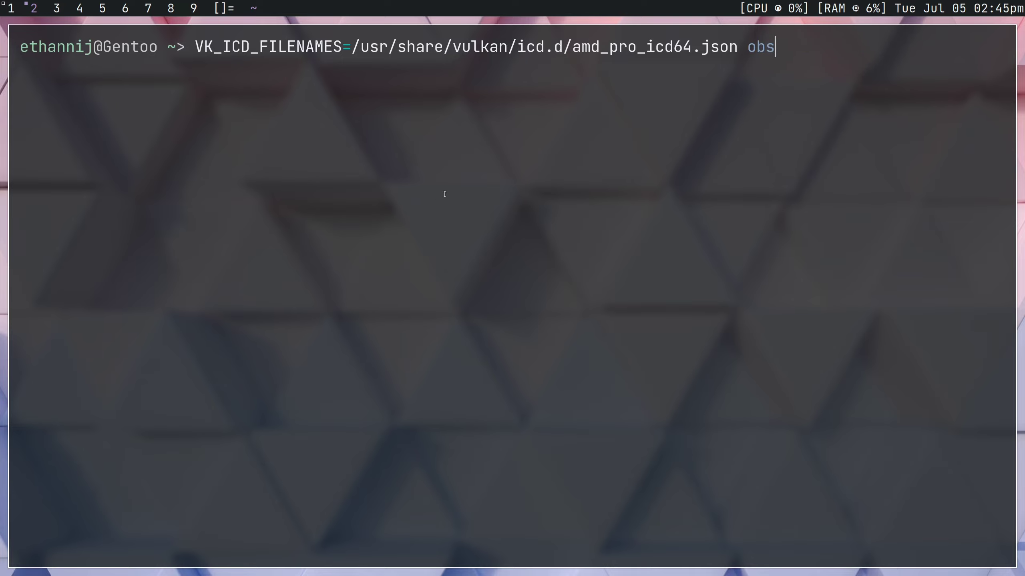
drag(195, 46, 721, 46)
click(688, 57)
- Launch OBS anyway and check AMD AMF H.264/AVC (via FFmpeg) as recording encoder, then cancel
key(Return)
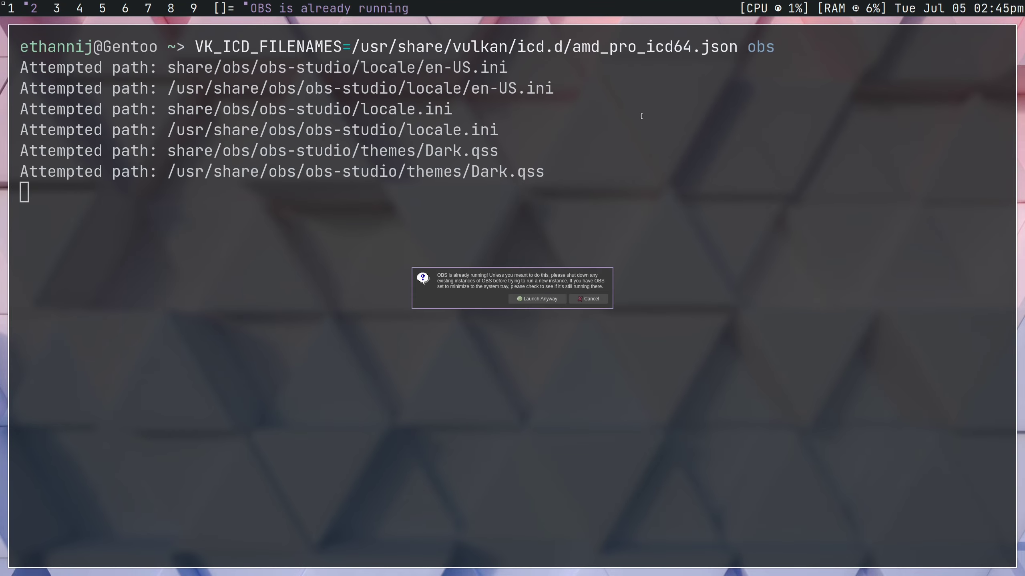
click(554, 298)
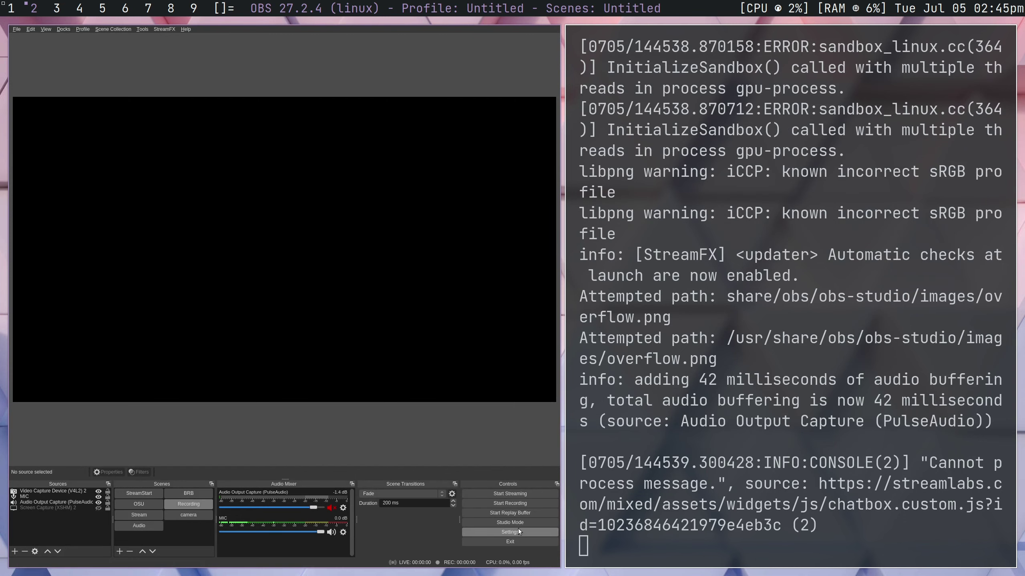
click(518, 531)
click(354, 189)
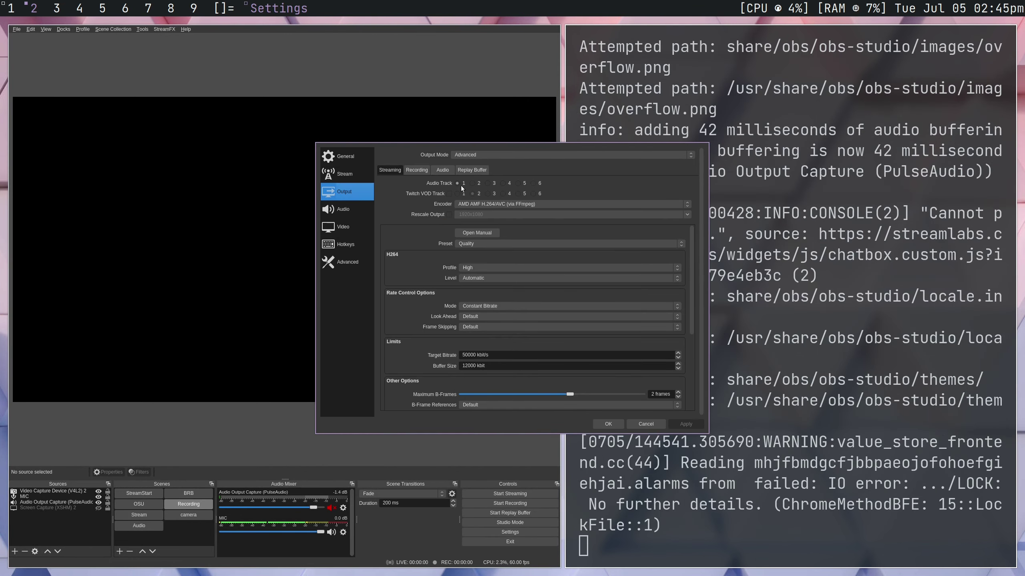
click(421, 169)
click(485, 235)
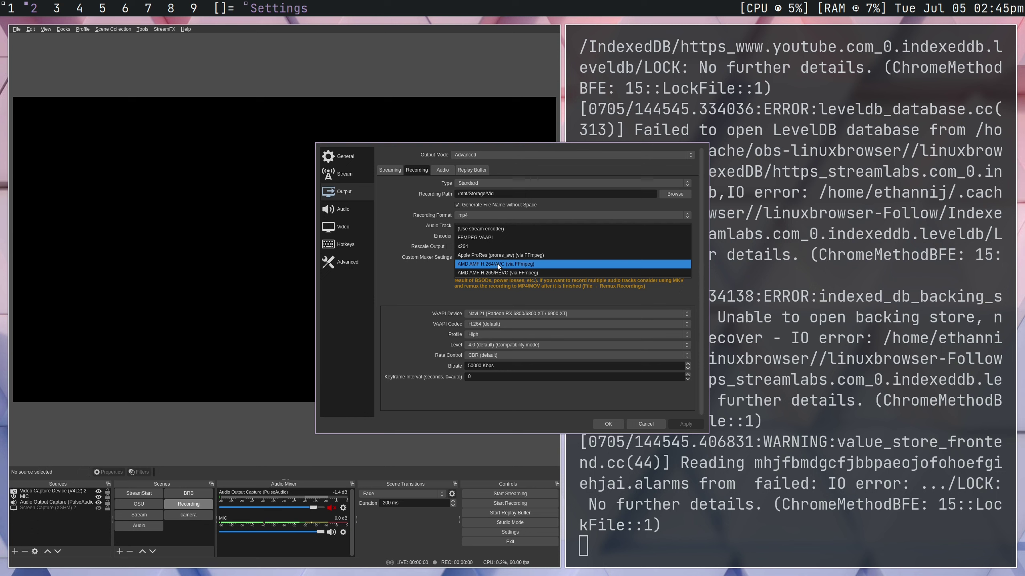
click(521, 264)
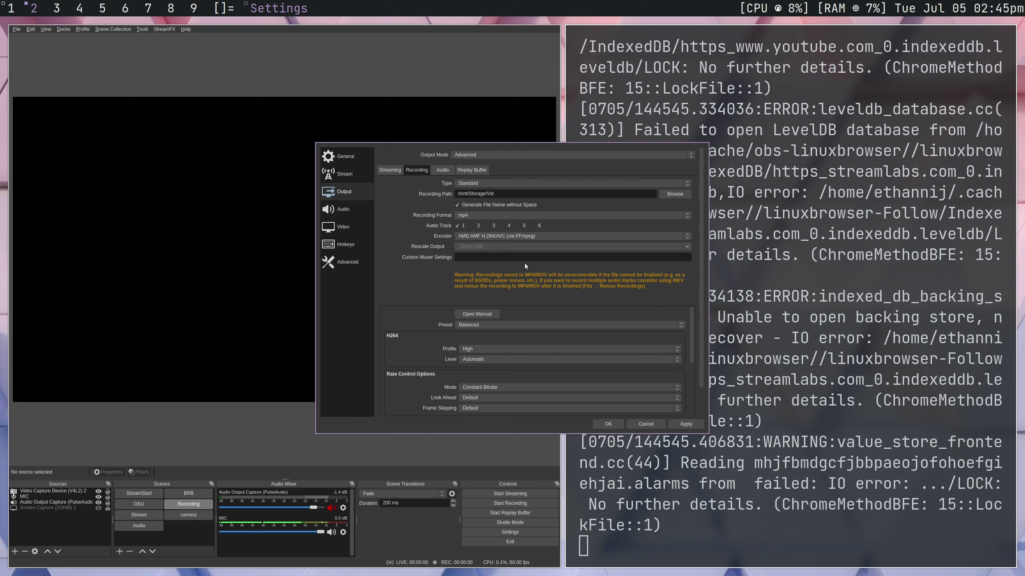
click(636, 422)
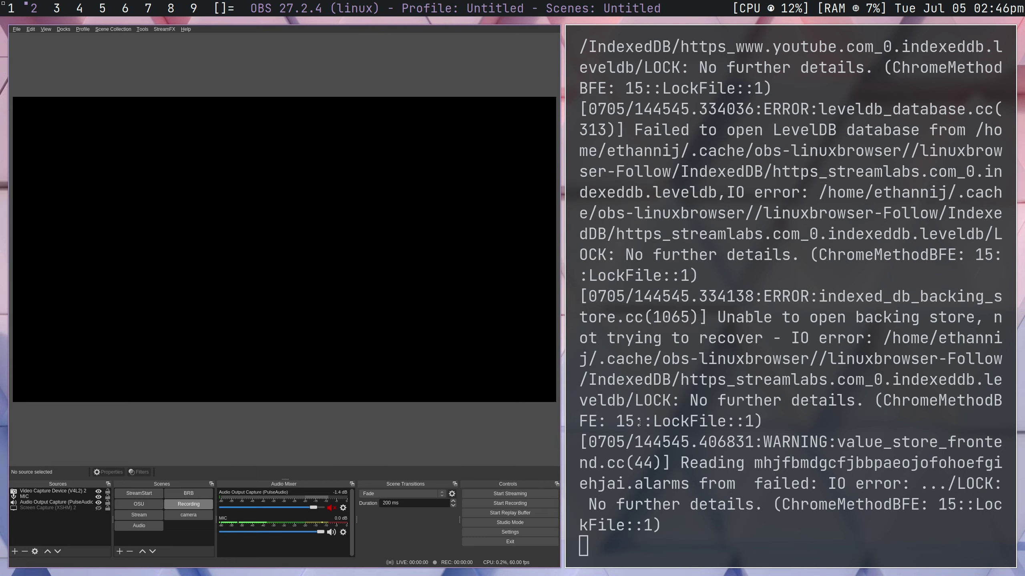
click(639, 422)
- Stop OBS with Ctrl+C, run 'eix ffmpeg', and confirm installed ffmpeg 4.4.2 has the amf flag
key(ctrl+c)
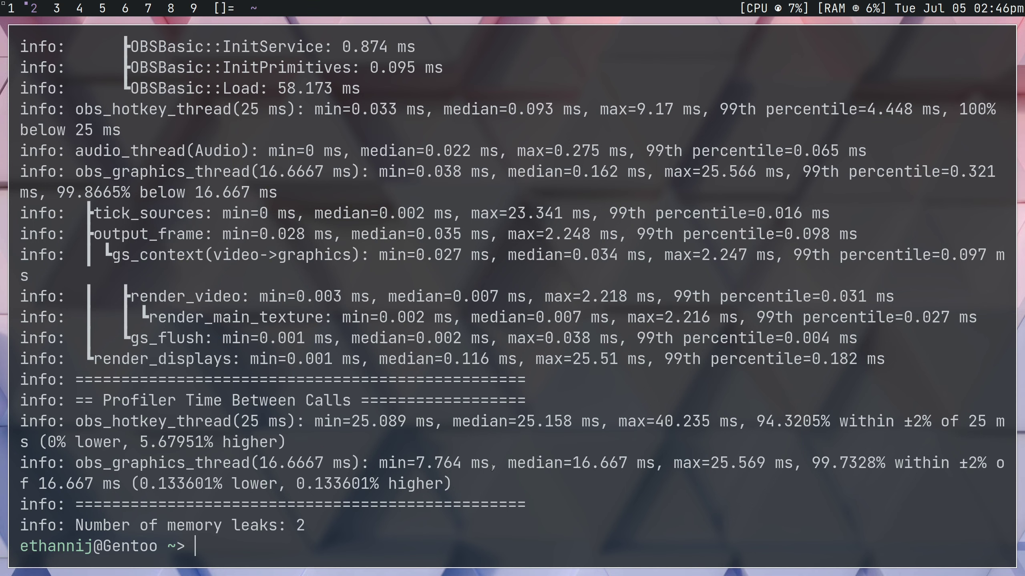
key(ctrl+l)
text(eix ffmpeg)
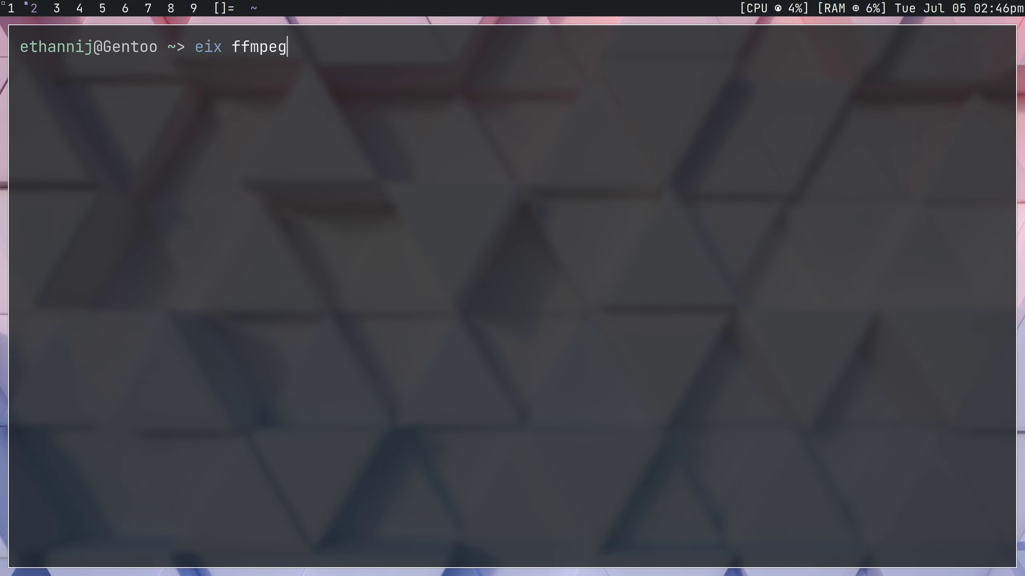
key(Return)
scroll(512, 294, up, 8)
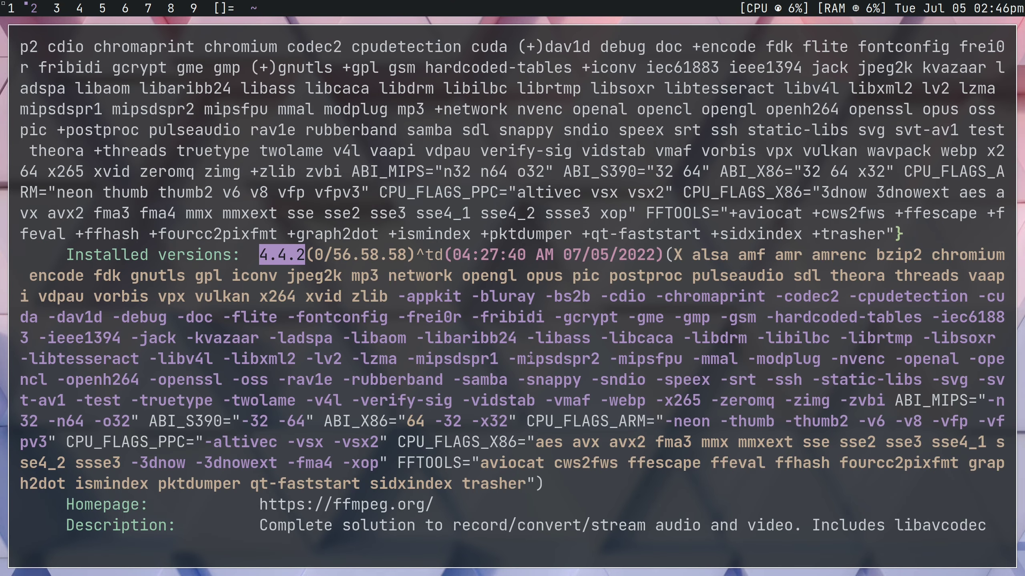
scroll(531, 352, up, 1)
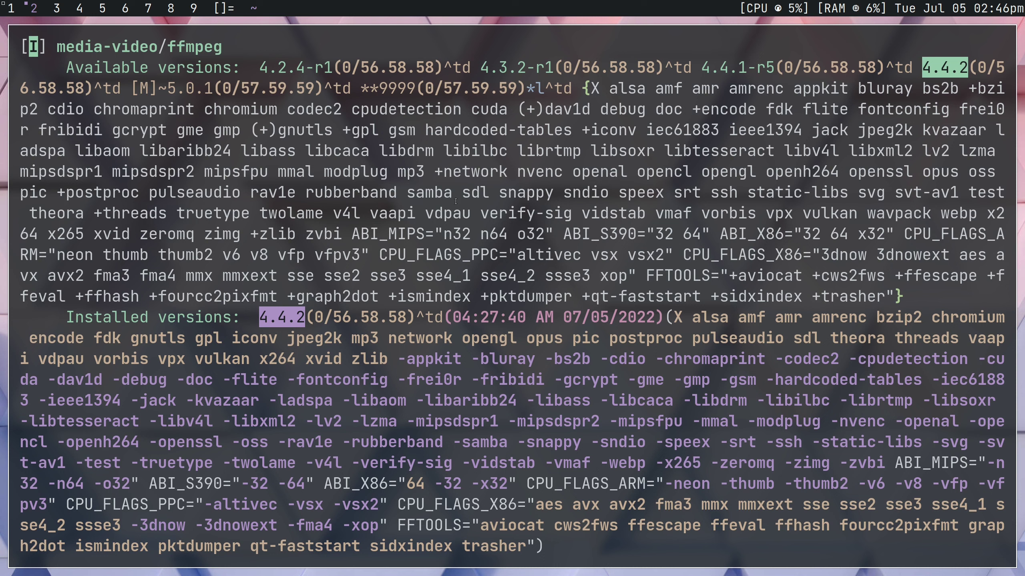
drag(738, 317, 869, 322)
text(cd /etc)
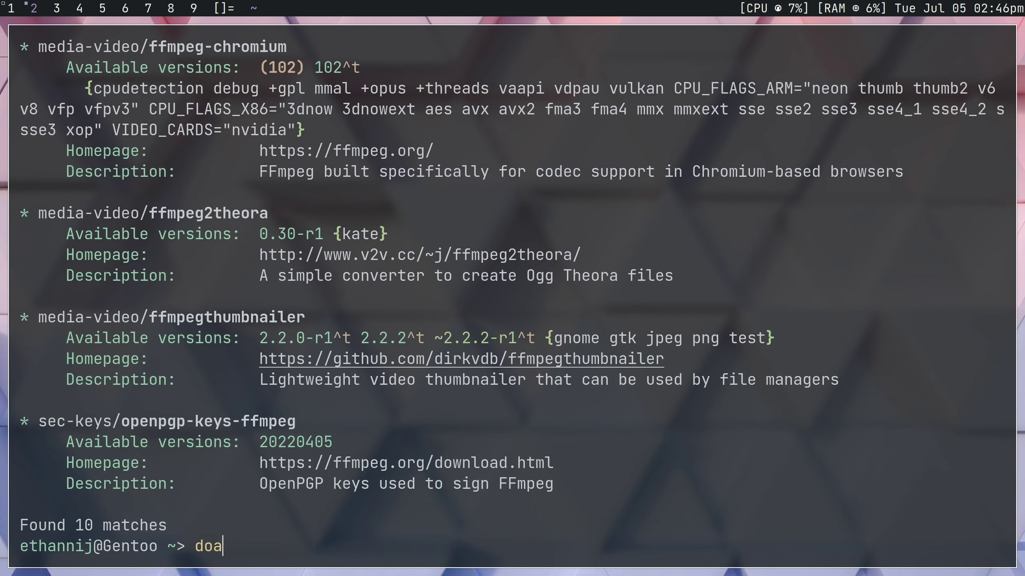
text(/portage)
key(Return)
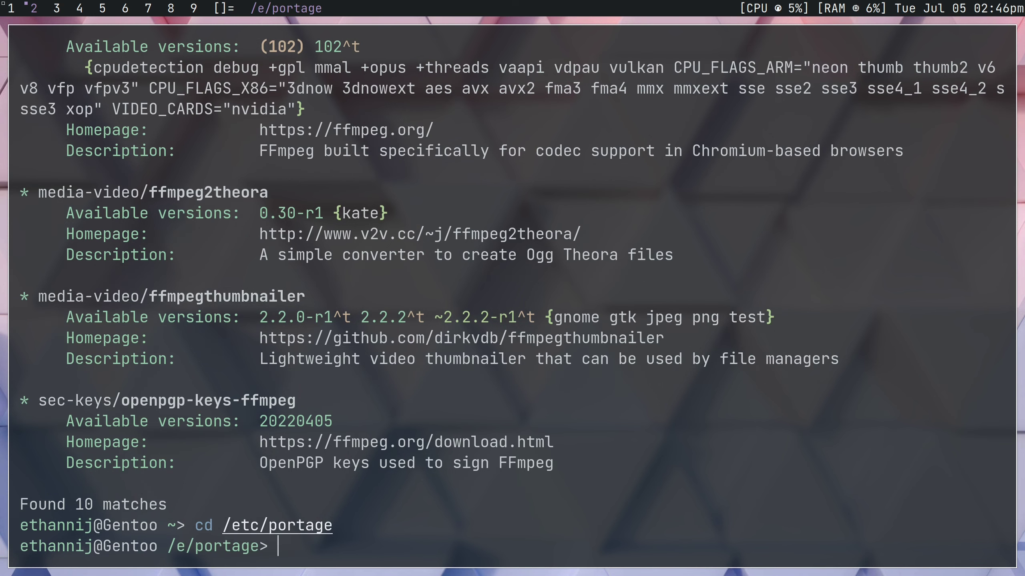
text(ls)
key(Return)
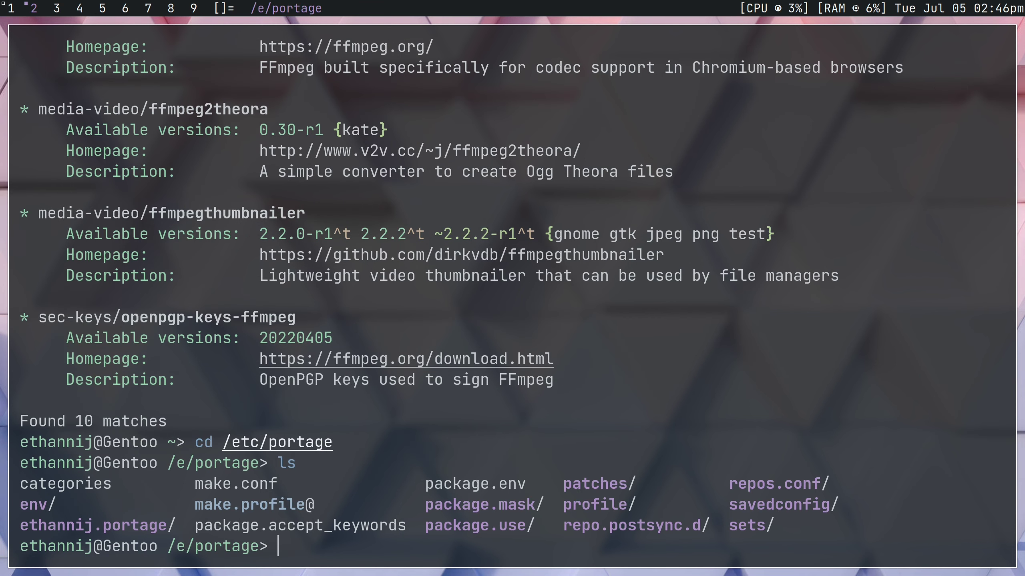
text(ls profile)
key(Return)
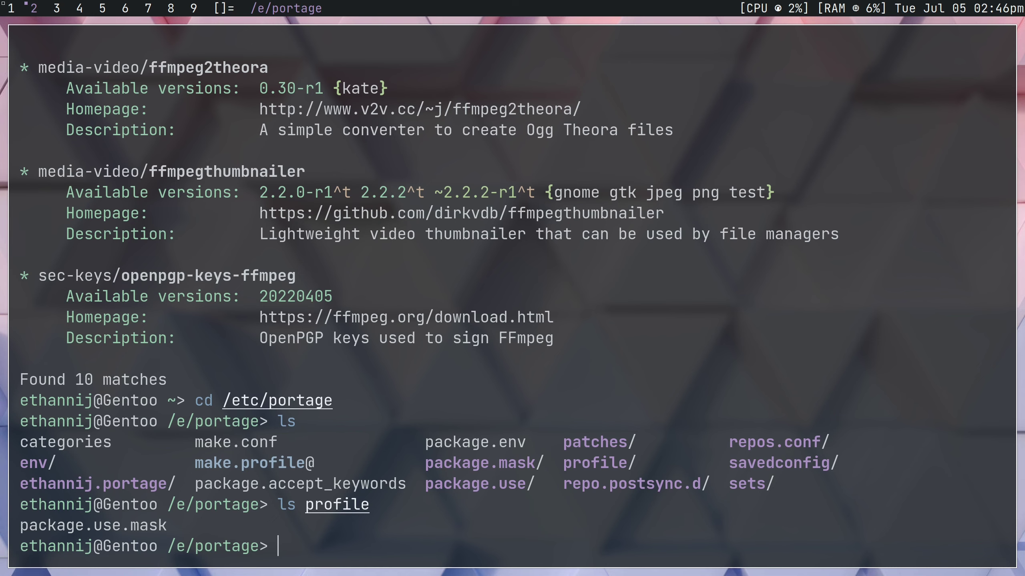
text(nvim prof)
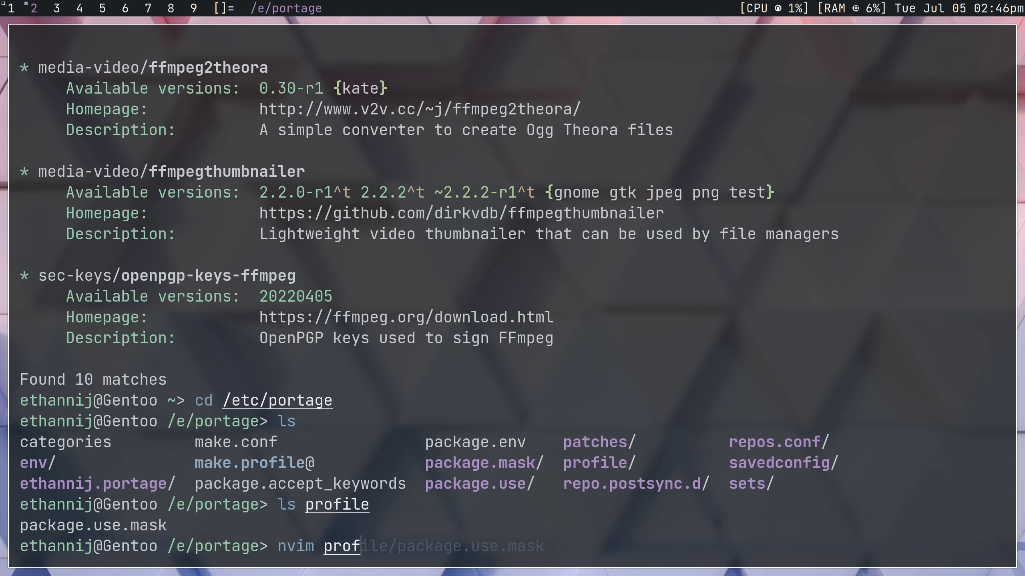
key(Right)
key(Return)
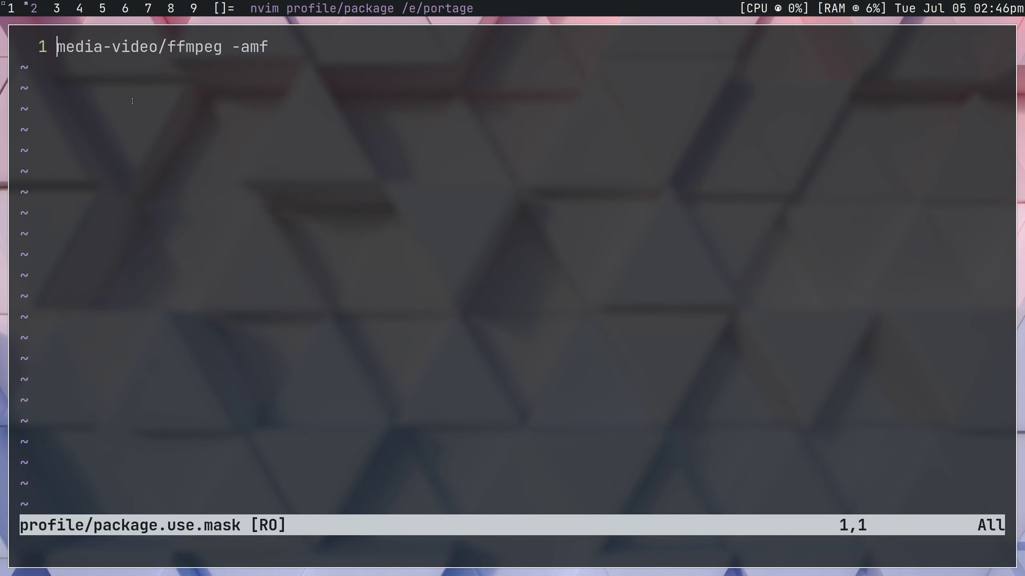
drag(235, 47, 280, 49)
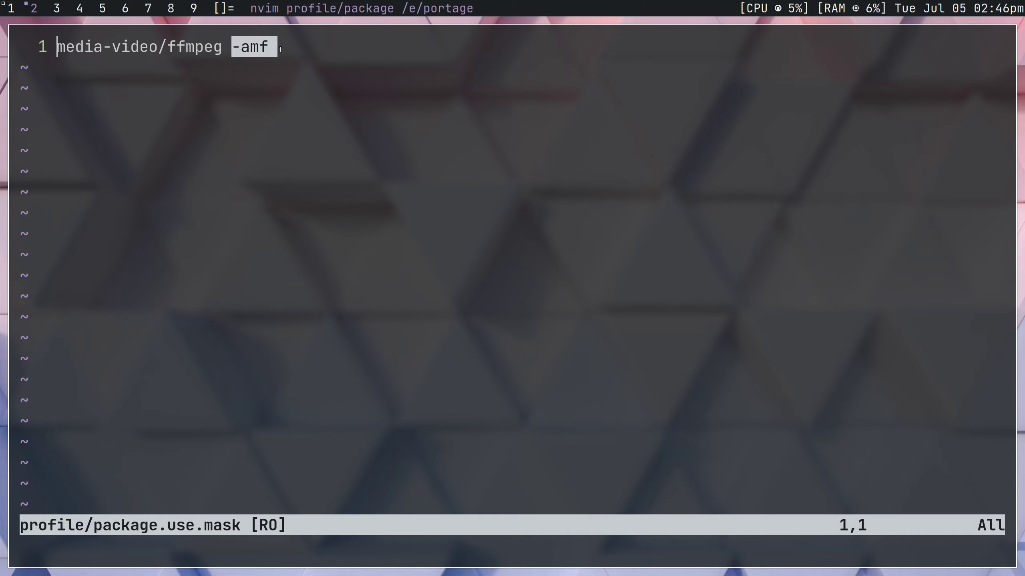
click(185, 38)
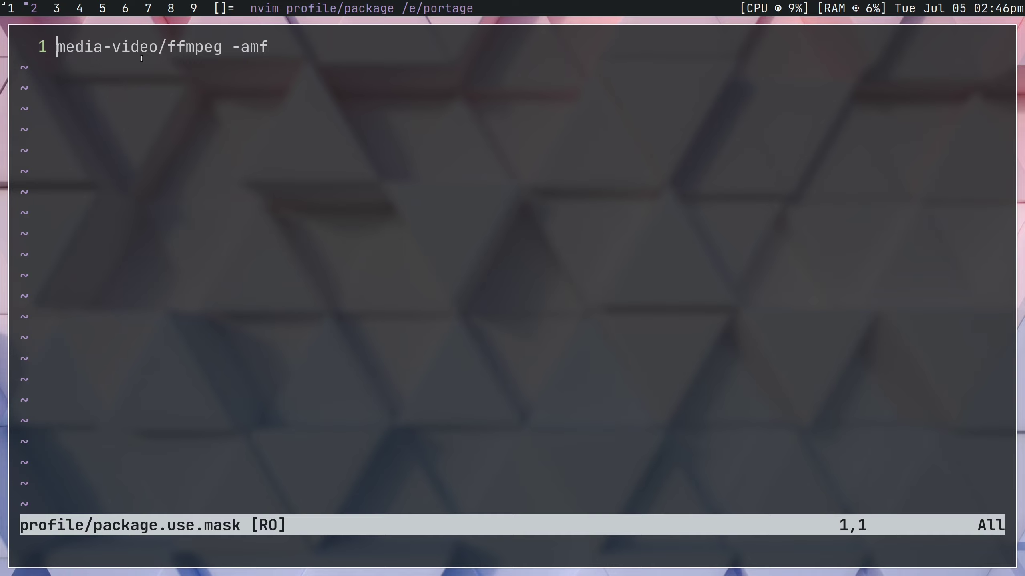
key(super+Return)
text(:q)
key(Return)
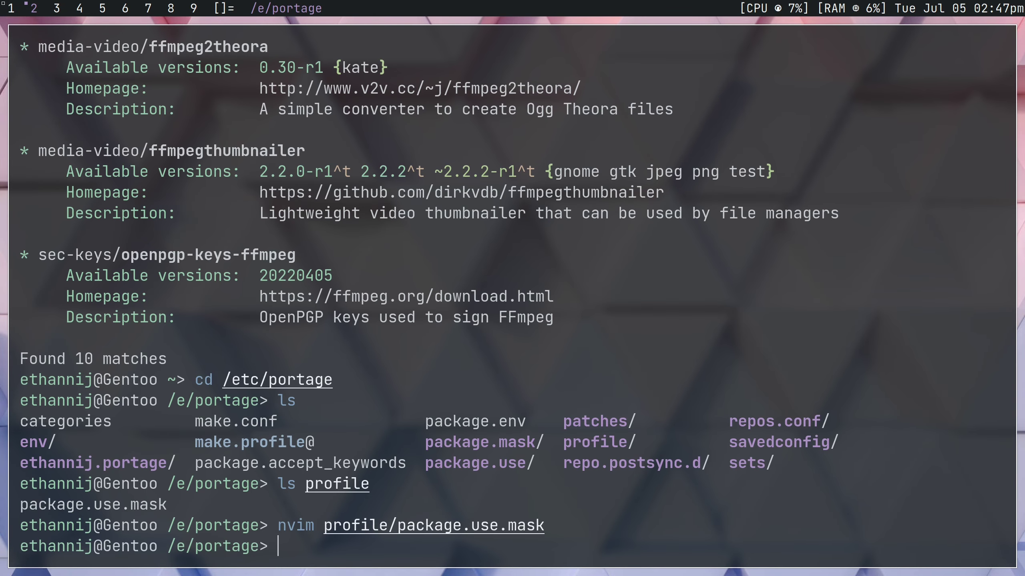
text(pwd)
key(Return)
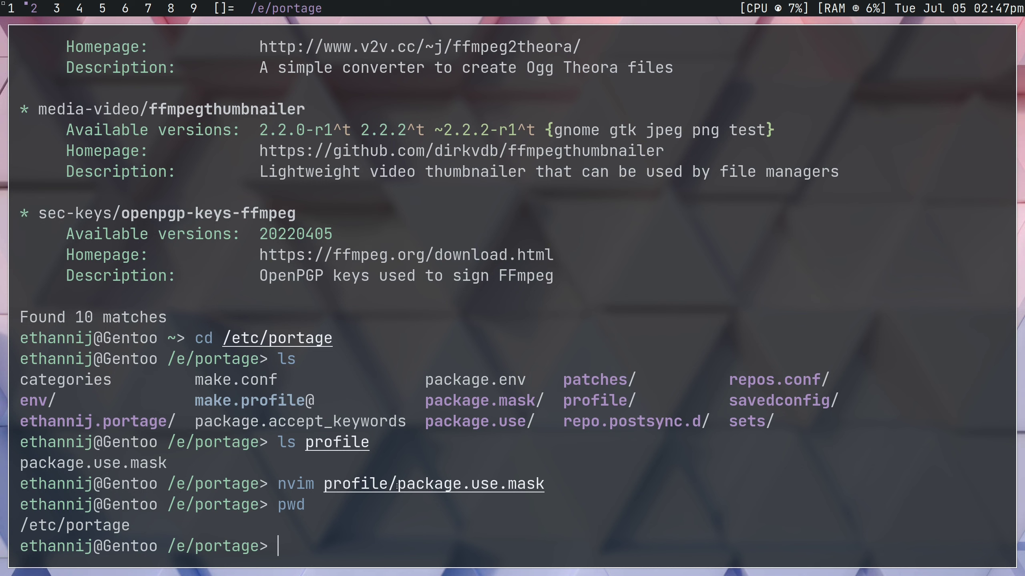
drag(394, 485, 562, 492)
click(561, 493)
key(Up)
key(Up)
key(Return)
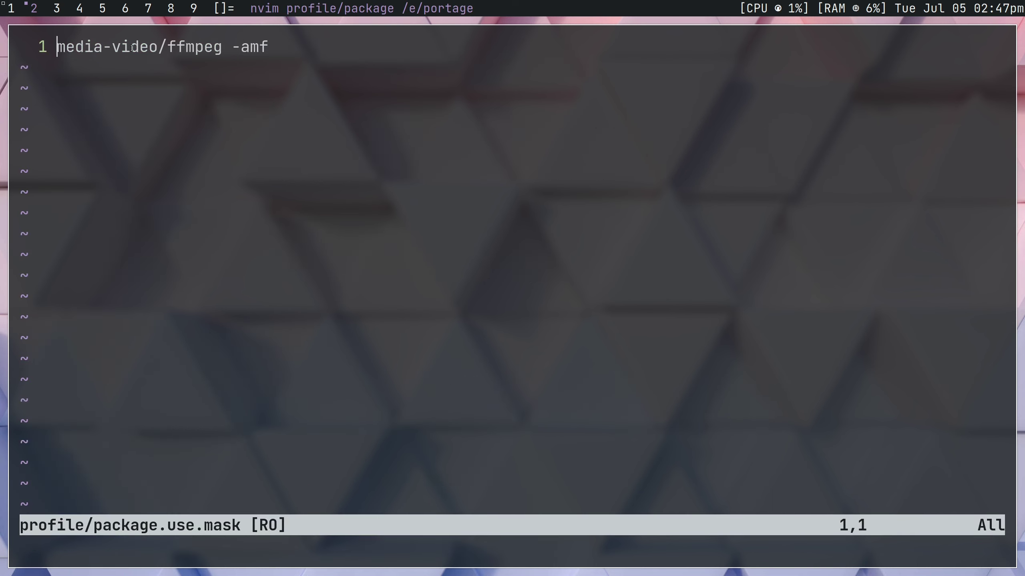
drag(232, 47, 282, 51)
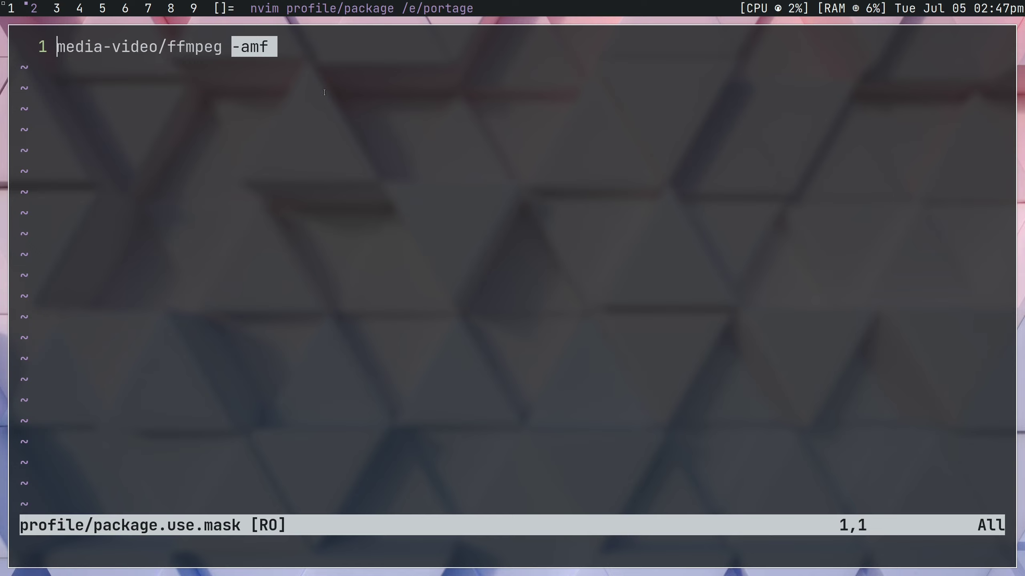
text(:q)
key(Return)
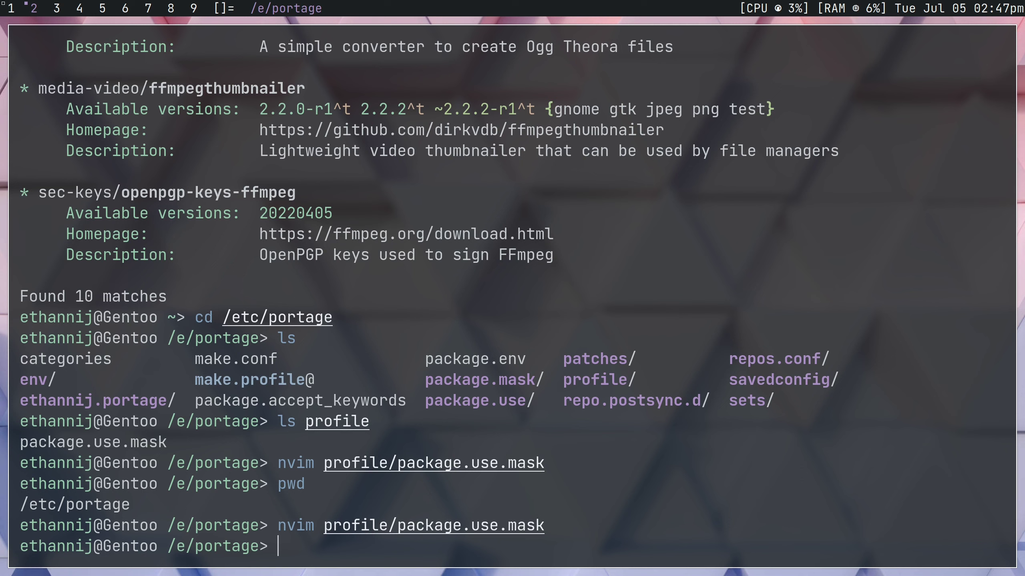
text(doas nvim)
key(Right)
key(alt+BackSpace)
text(use/custom)
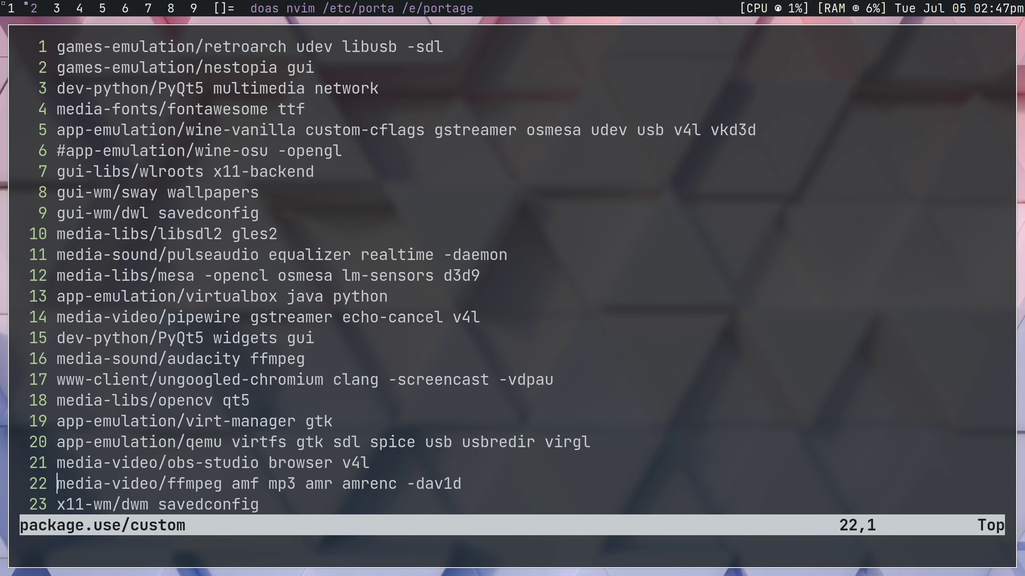
text(/ffmpeg)
key(Return)
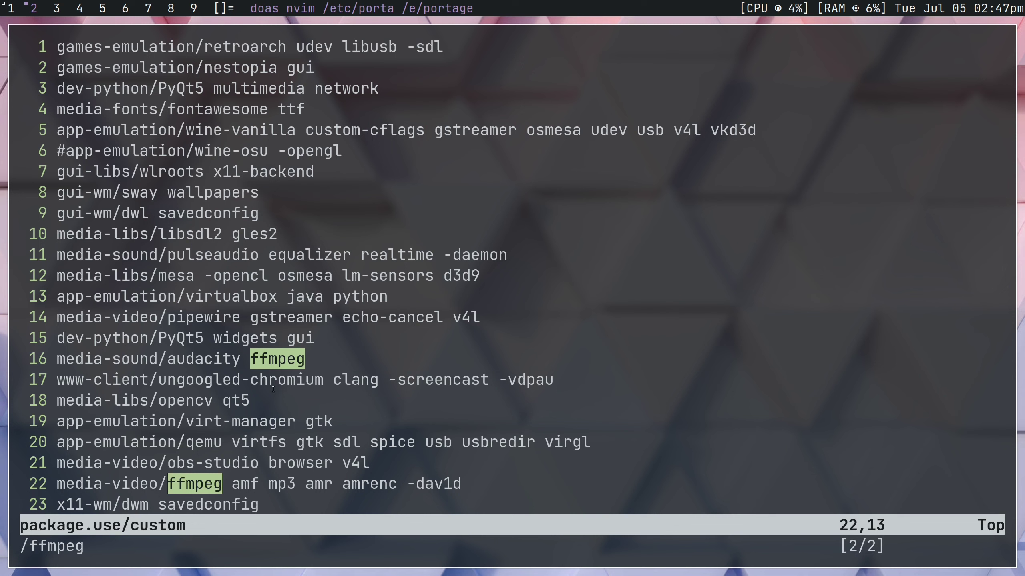
drag(233, 484, 396, 490)
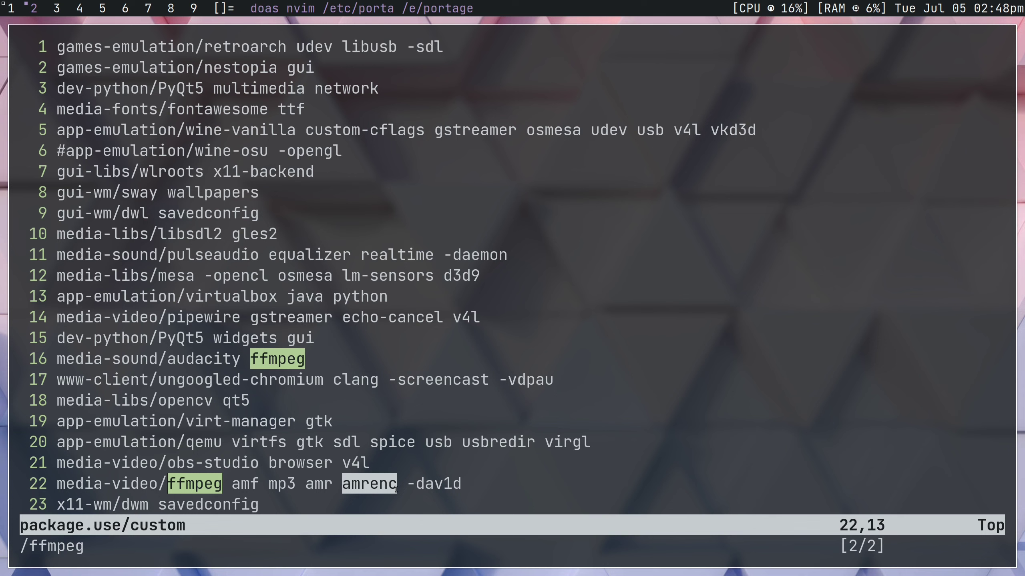
drag(416, 485, 464, 487)
click(463, 487)
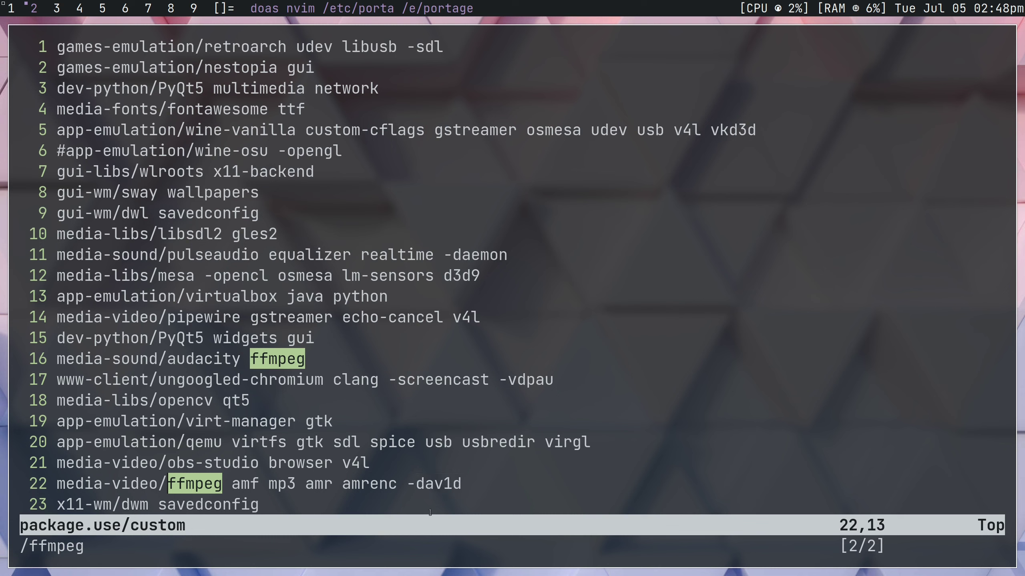
drag(230, 485, 261, 484)
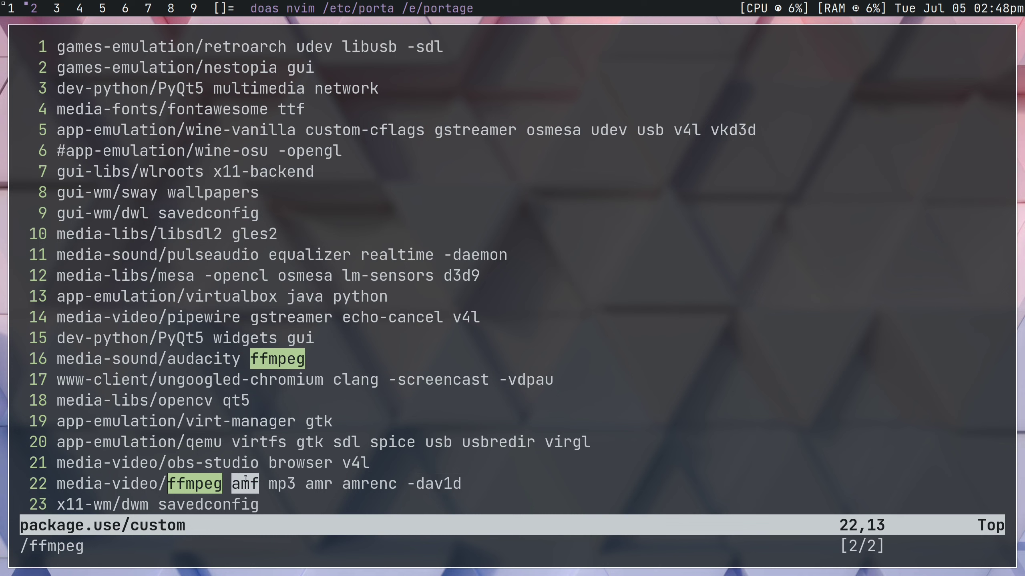
drag(408, 487, 459, 489)
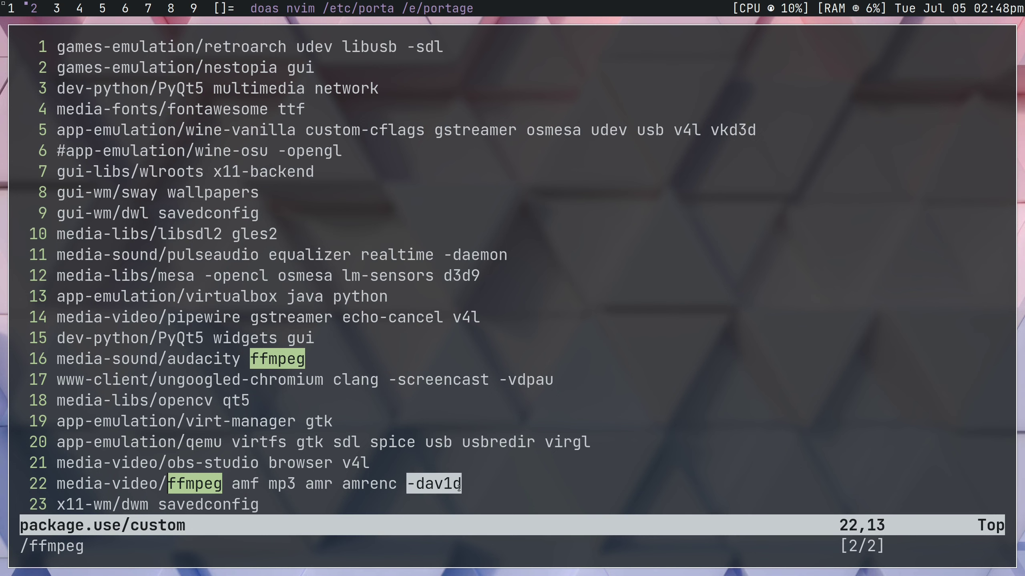
click(459, 489)
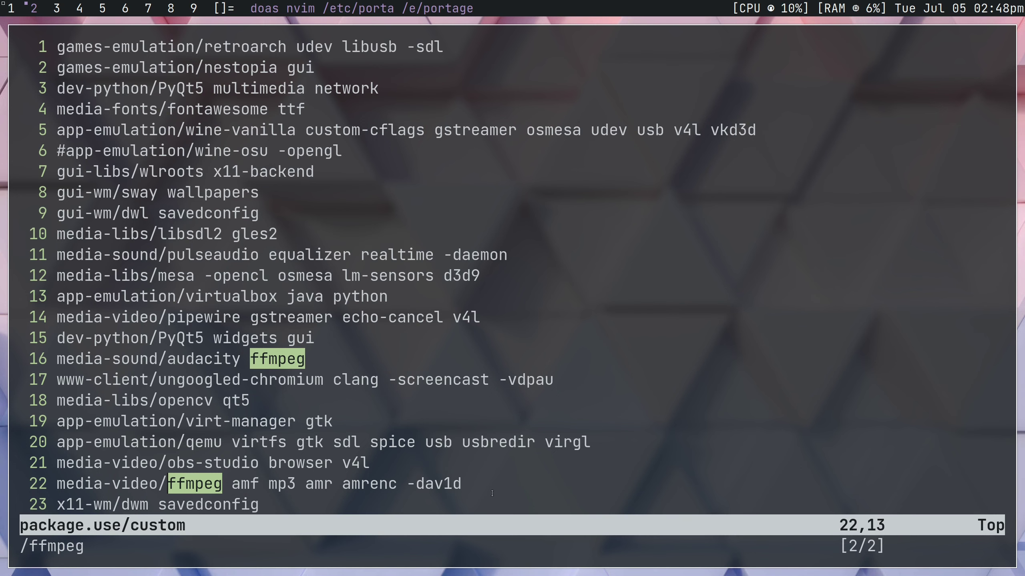
text(:q)
key(Return)
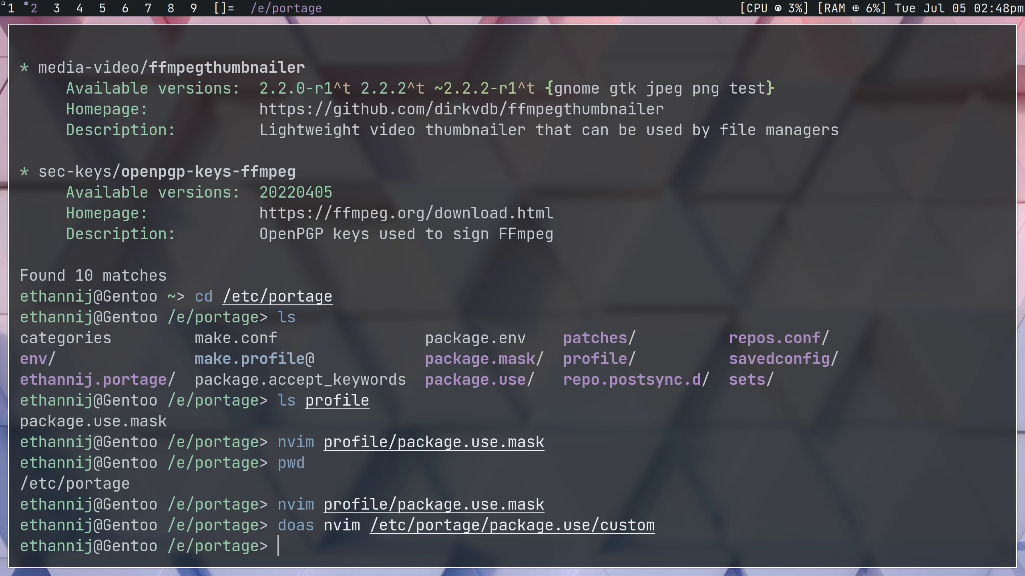
- Launch OBS with VK_ICD_FILENAMES set to amd_pro_icd64.json, starting it despite the already-running warning
text(VK)
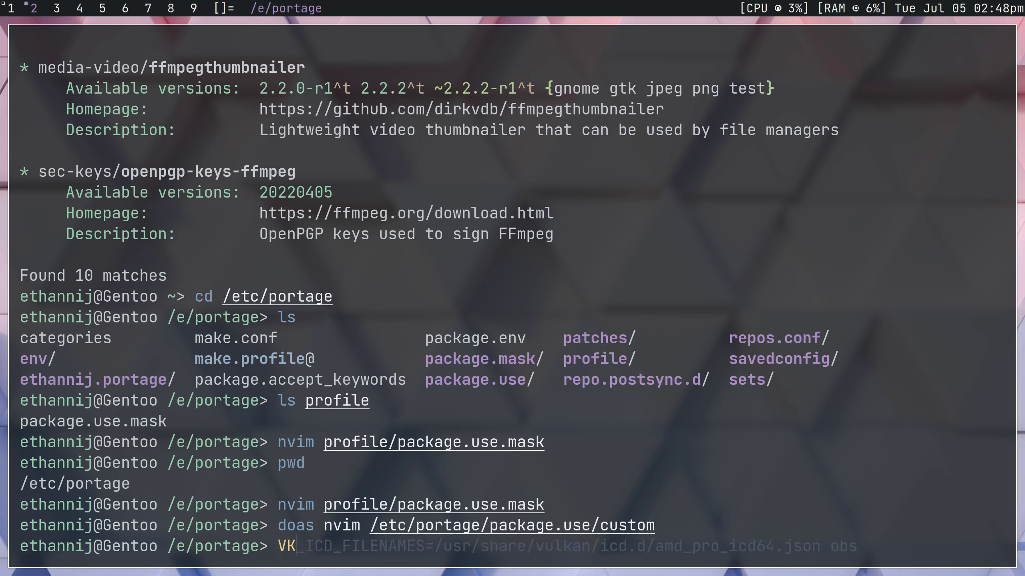
key(Right)
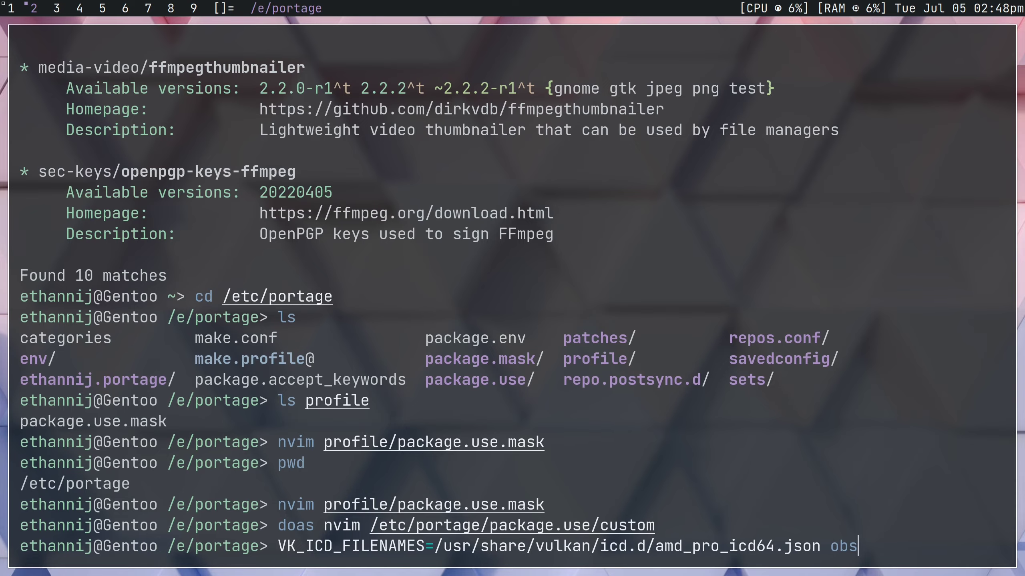
key(Return)
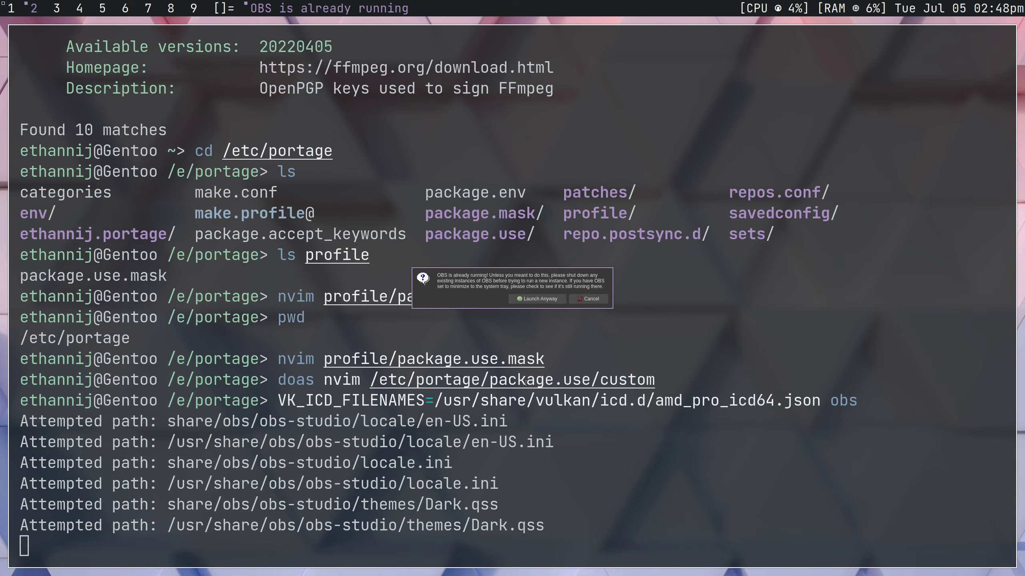
key(Return)
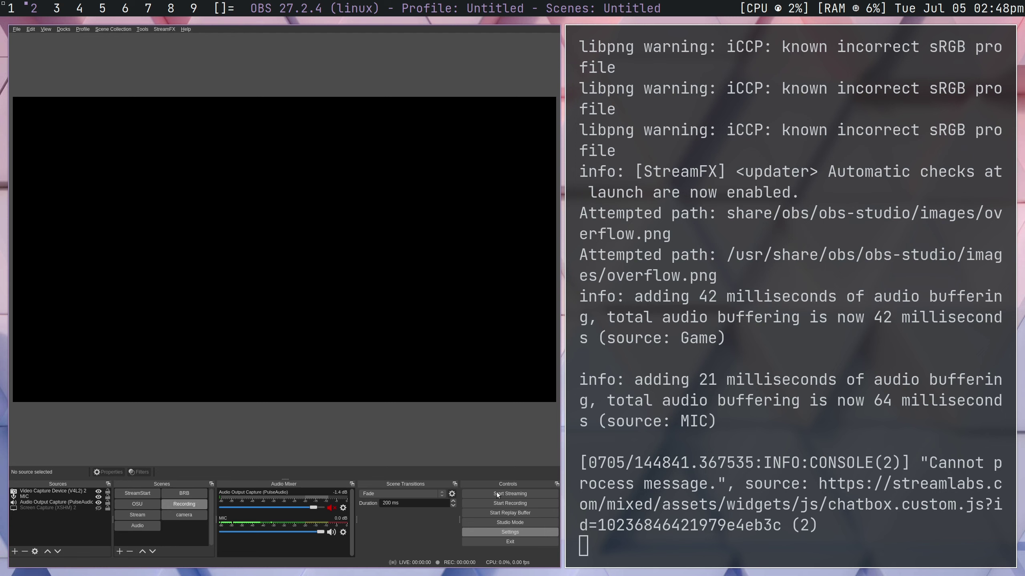
- In Advanced output mode, set the recording encoder to AMD AMF H.264/AVC (via FFmpeg) and save
click(344, 192)
click(416, 170)
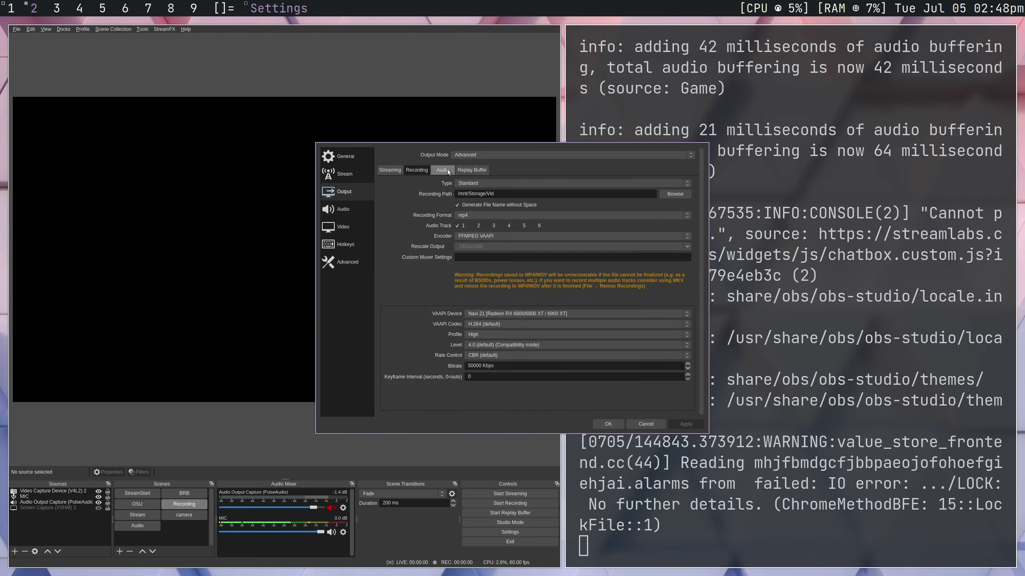
click(482, 156)
click(475, 146)
click(485, 155)
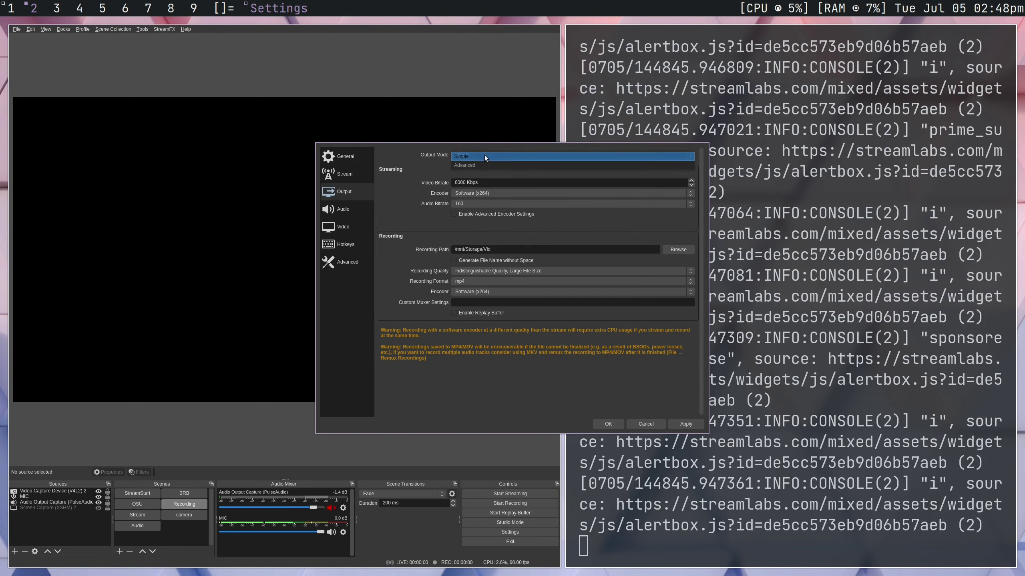
click(477, 164)
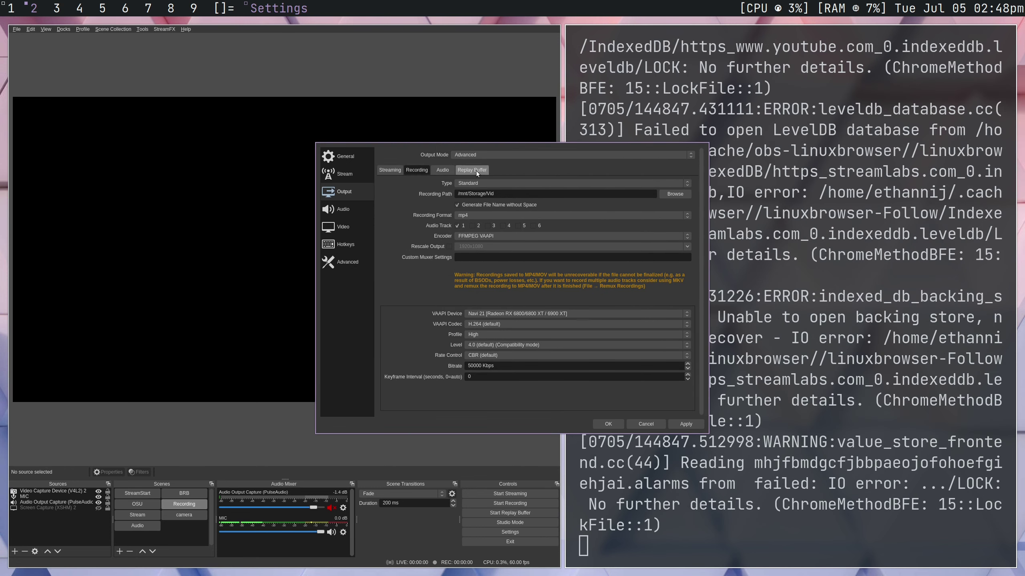
click(478, 236)
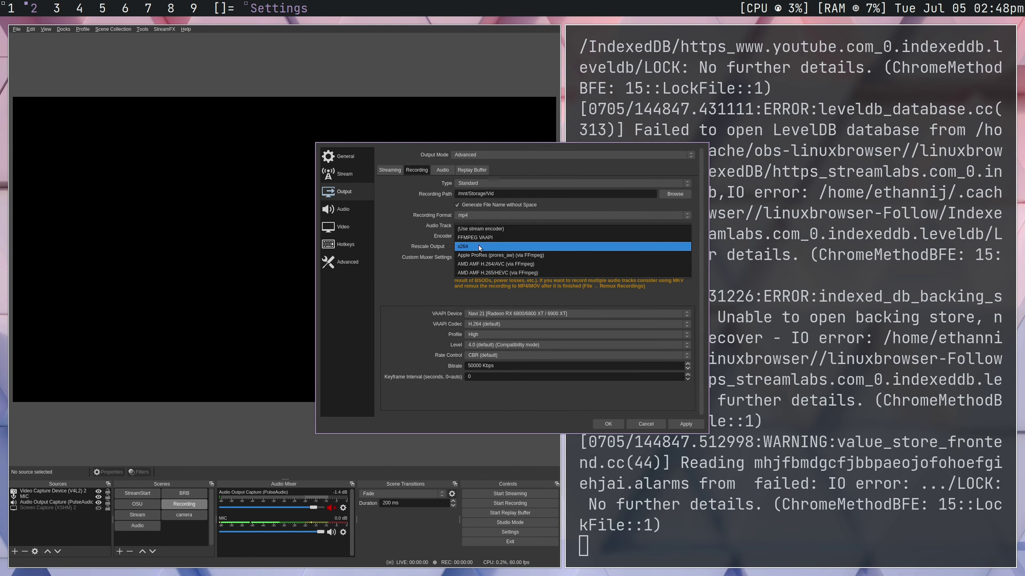
click(500, 265)
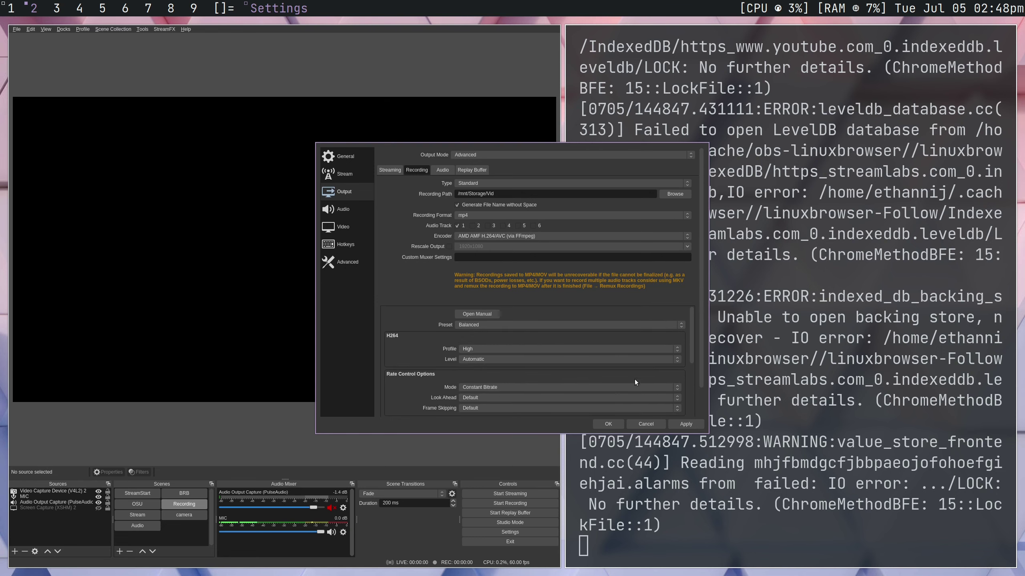
click(615, 424)
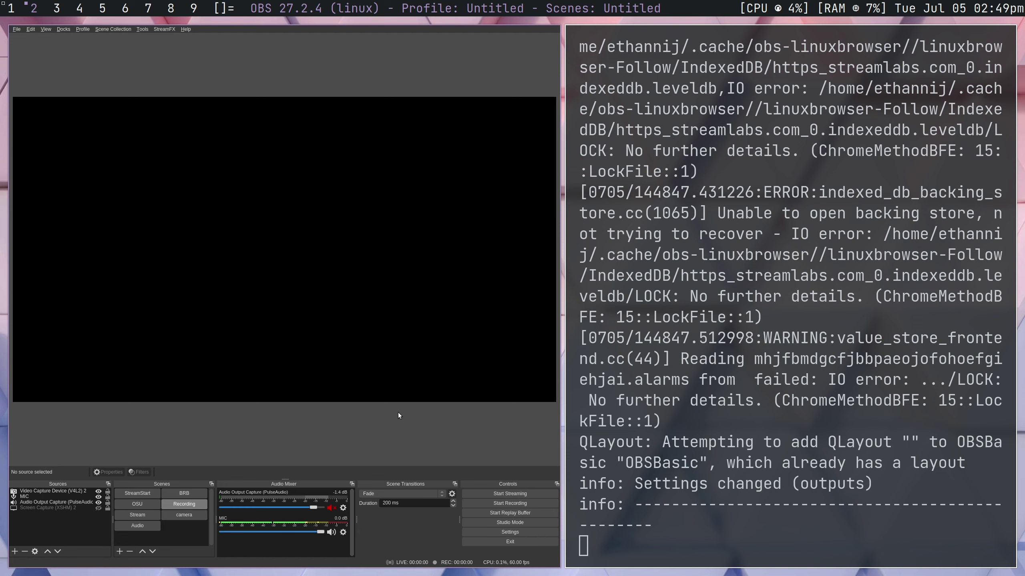
- Look at the nowrep/obs-vkcapture GitHub page, then return to the terminal and OBS workspace
key(super+2)
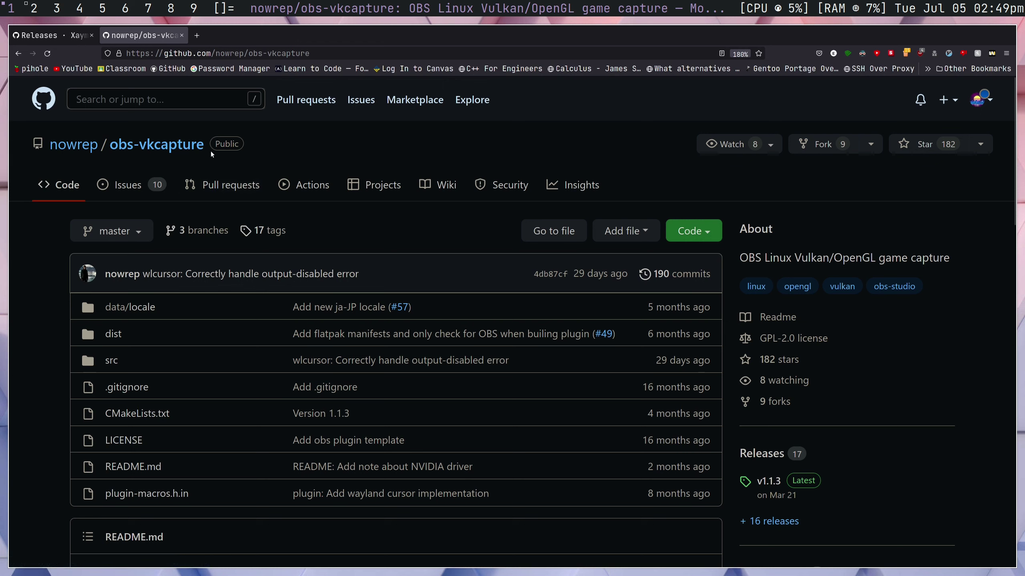
key(super+1)
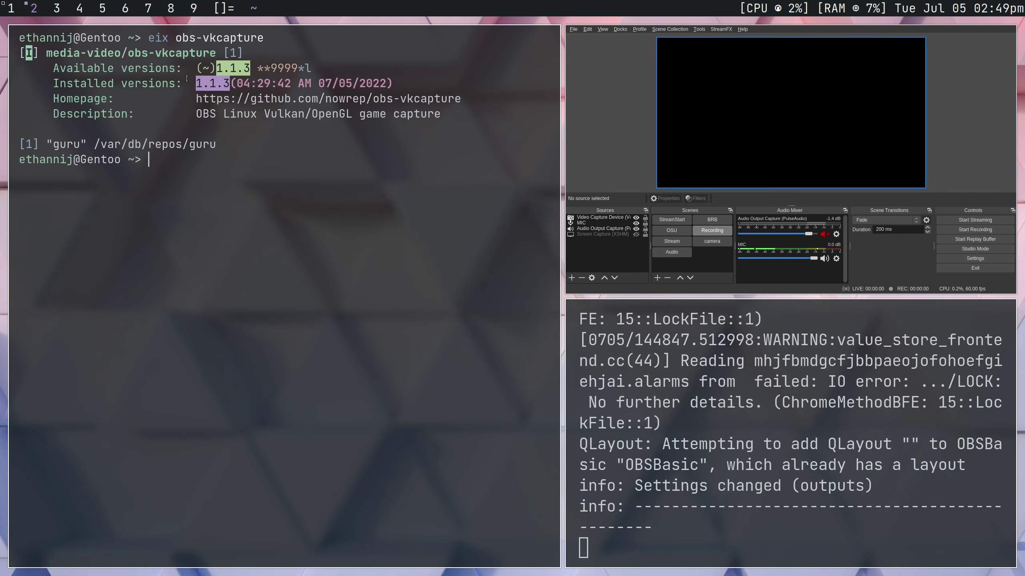
- Type 'doas eselect repository enable guru', cancel it, then type 'doas emerge -aqv obs-vkcapture'
drag(46, 144, 222, 150)
click(247, 175)
text(doas eselect)
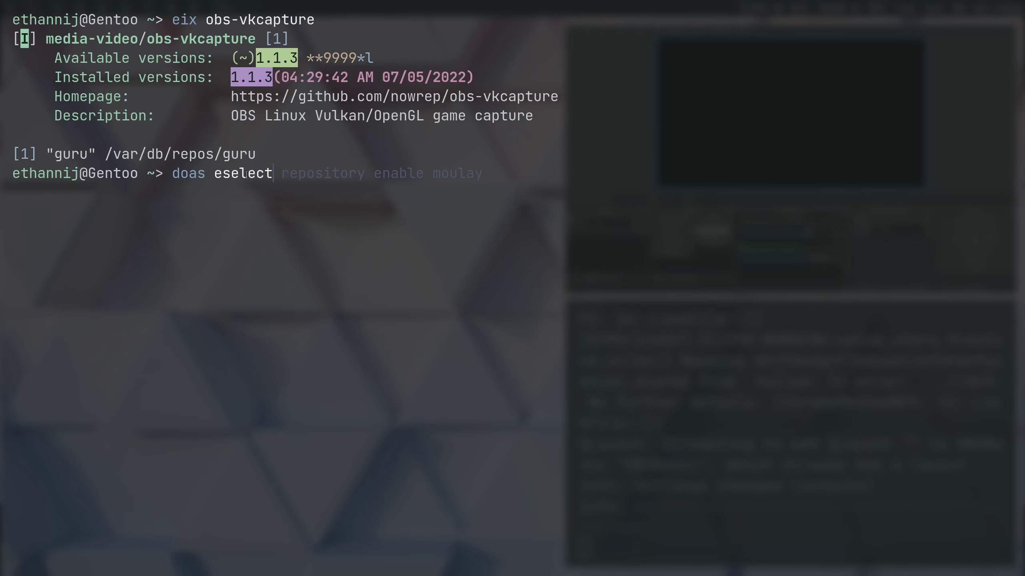
text( reposi)
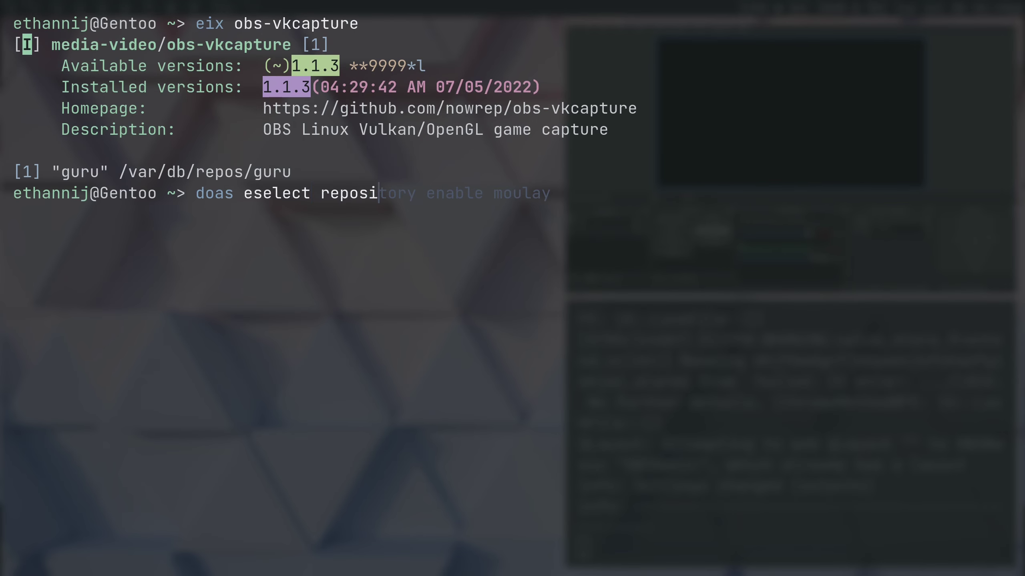
text(tory enable obs-vkcapture)
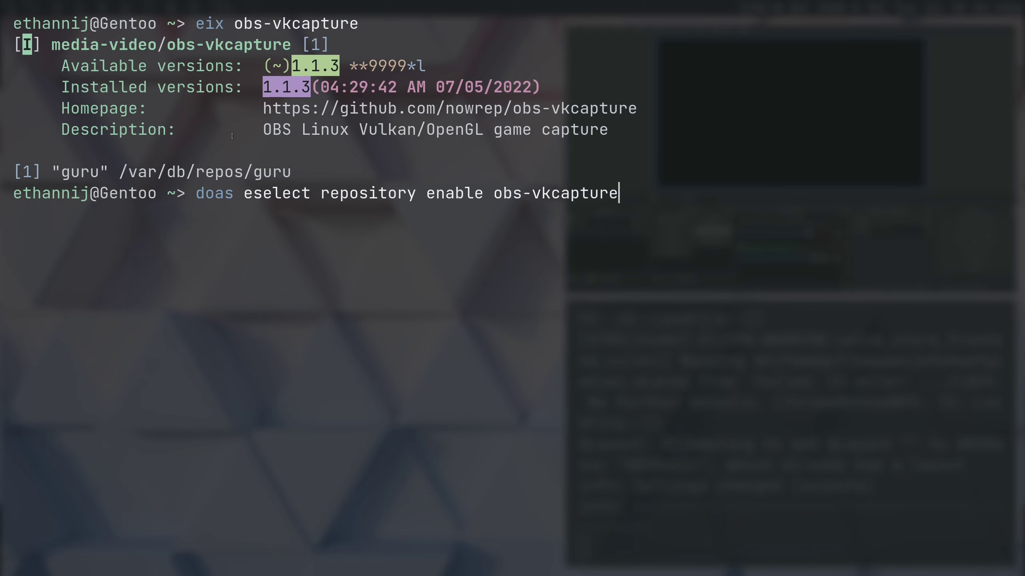
drag(250, 195, 438, 195)
click(440, 195)
key(BackSpace)
key(BackSpace)
key(BackSpace)
key(BackSpace)
key(BackSpace)
key(BackSpace)
key(BackSpace)
key(BackSpace)
key(BackSpace)
key(BackSpace)
key(BackSpace)
key(BackSpace)
key(BackSpace)
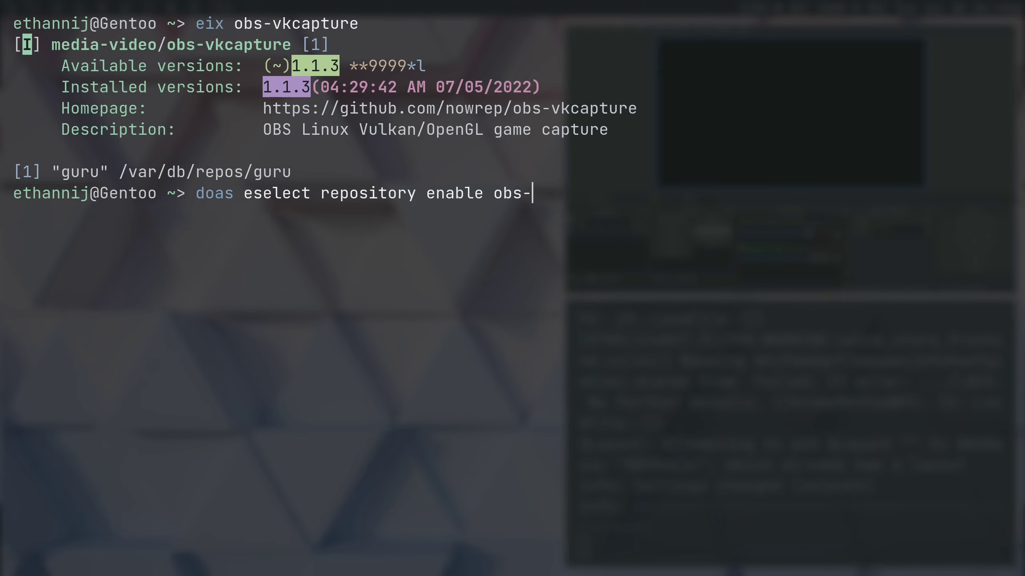
text(guru)
key(ctrl+c)
text(doas emerge -a)
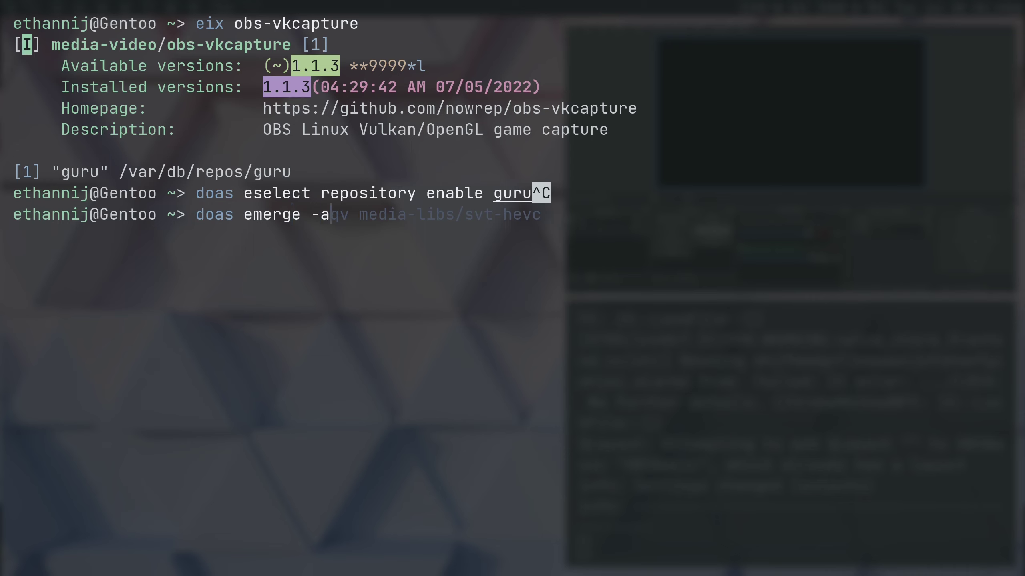
text(qv obs-vkcapture)
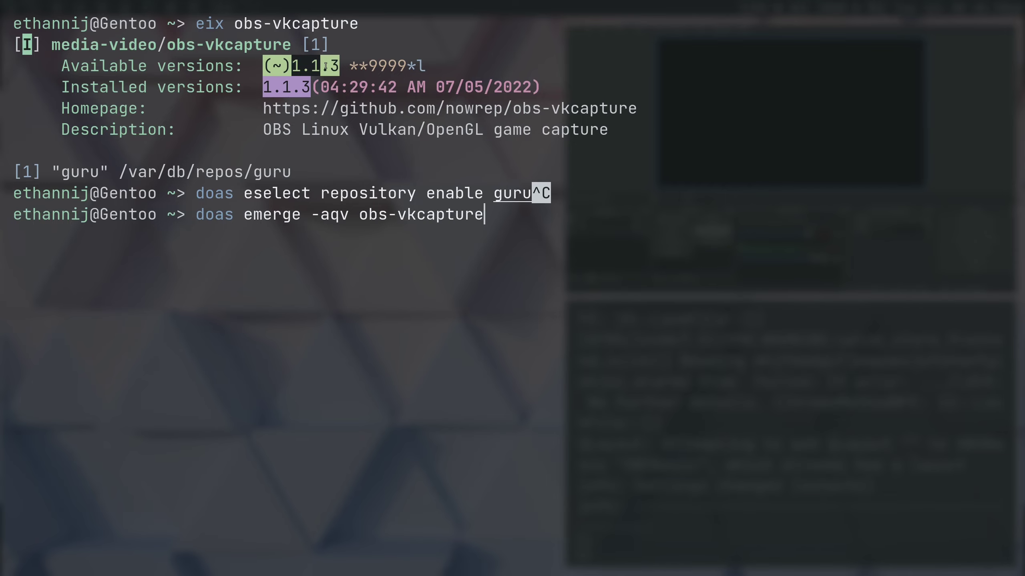
- Cancel the emerge command, close the old OBS window and make the right terminal fullscreen
key(ctrl+c)
key(super+f)
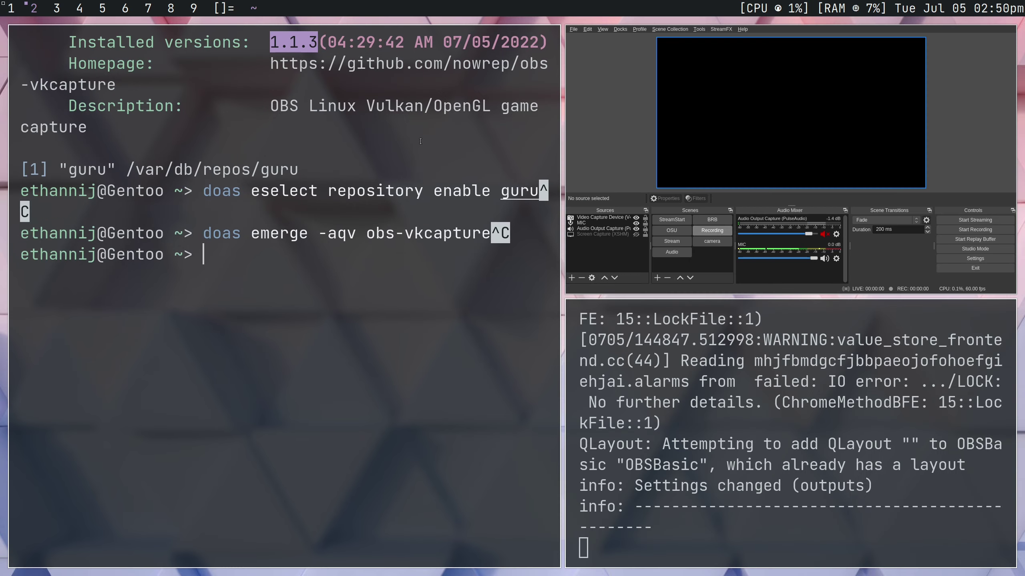
key(super+shift+c)
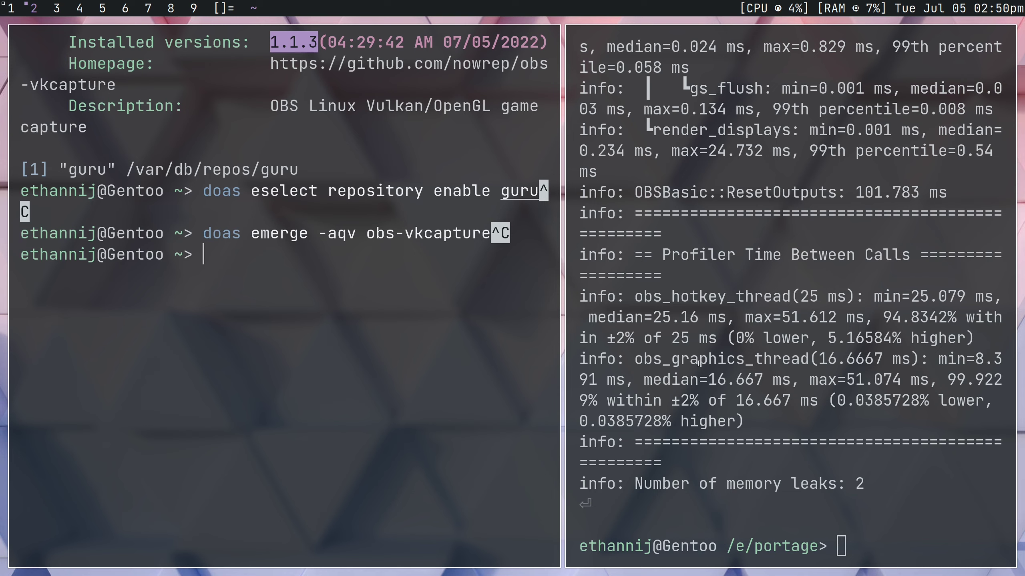
key(super+j)
key(super+f)
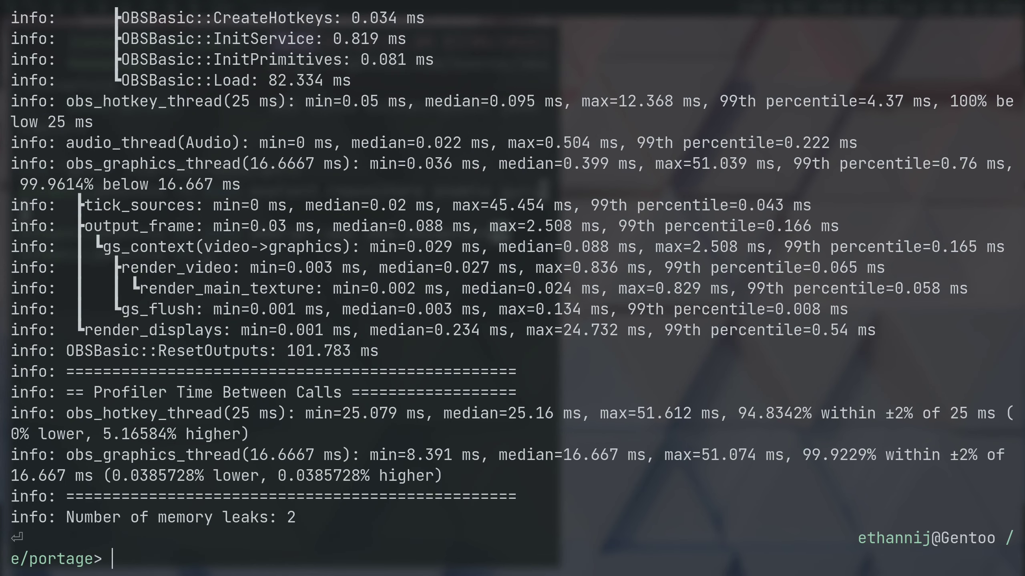
- Run obs with VK_ICD_FILENAMES=/usr/share/vulkan/icd.d/amd_pro_icd64.json and OBS_USE_EGL=1
key(Up)
click(821, 559)
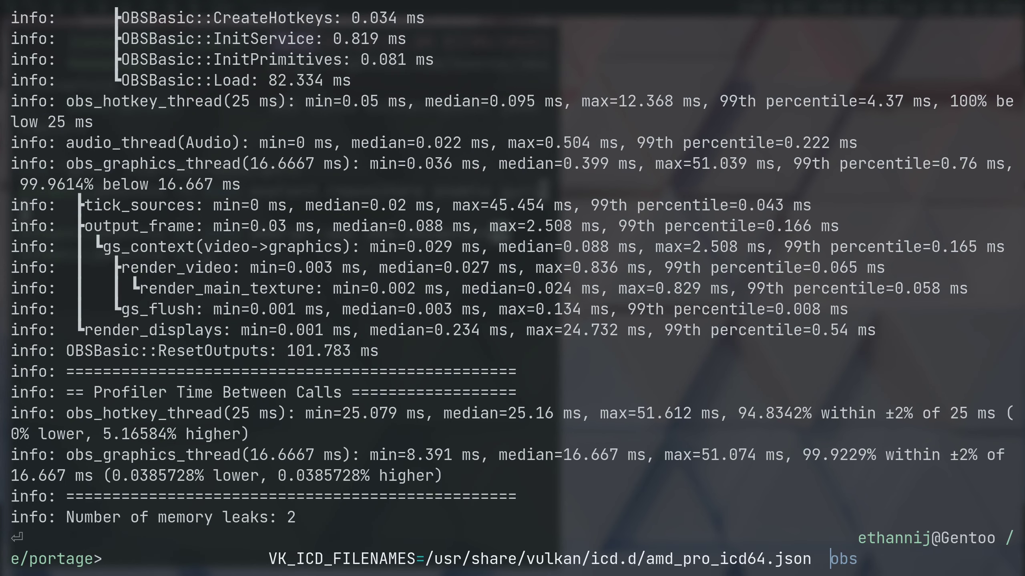
key(BackSpace)
key(BackSpace)
key(BackSpace)
key(BackSpace)
key(BackSpace)
key(BackSpace)
key(BackSpace)
key(BackSpace)
key(BackSpace)
key(BackSpace)
key(BackSpace)
key(BackSpace)
key(BackSpace)
key(BackSpace)
key(BackSpace)
key(BackSpace)
key(BackSpace)
key(BackSpace)
key(BackSpace)
key(BackSpace)
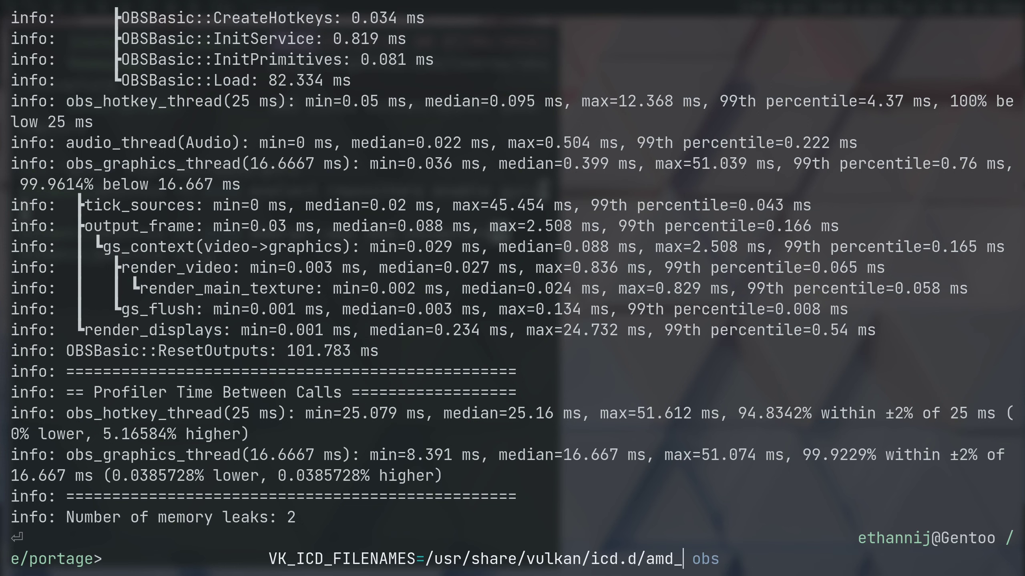
key(Delete)
key(Delete)
key(Delete)
key(Delete)
key(Tab)
key(Tab)
key(Tab)
key(Return)
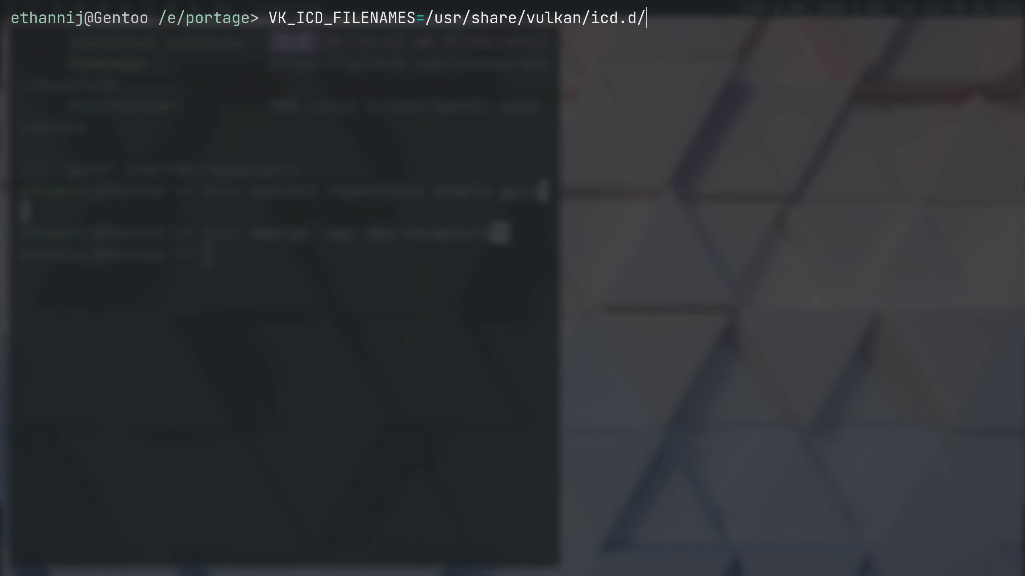
key(ctrl+c)
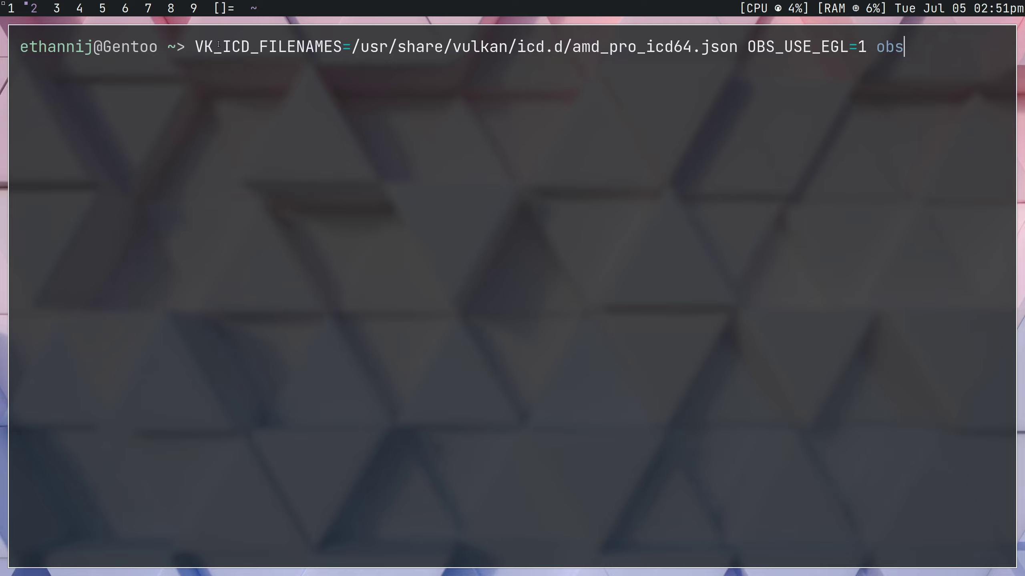
drag(195, 46, 346, 46)
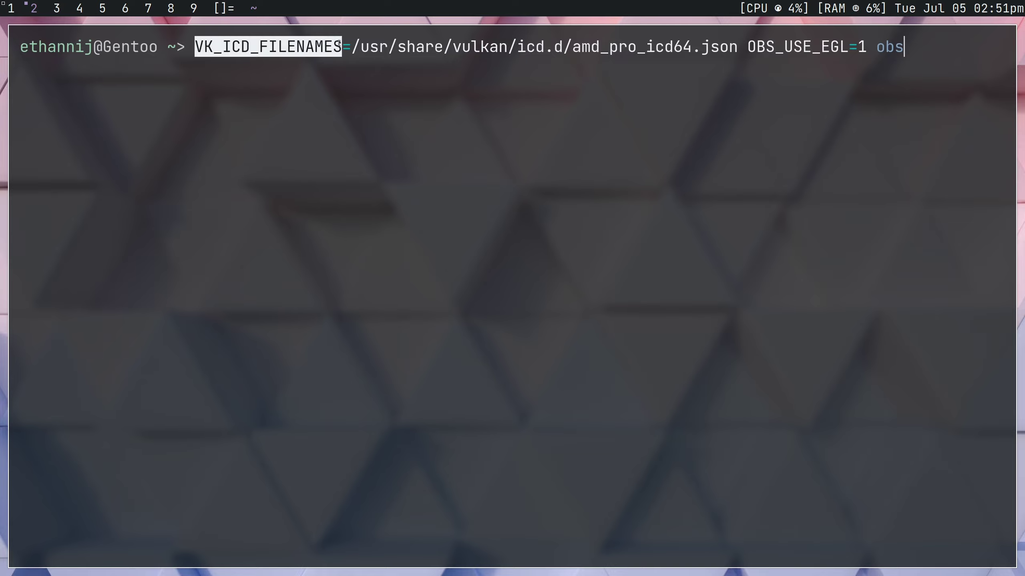
drag(749, 47, 866, 45)
click(866, 45)
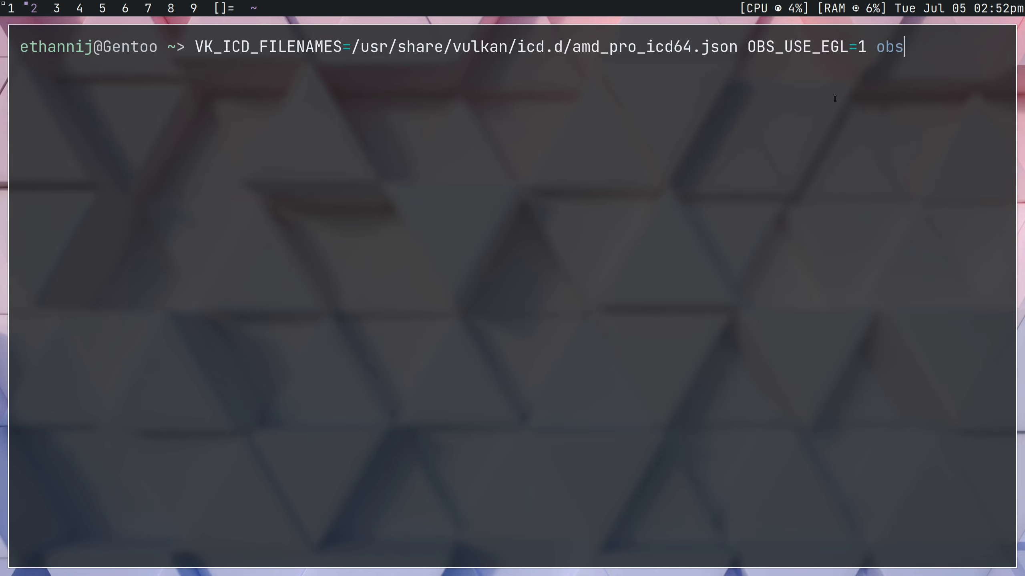
key(Return)
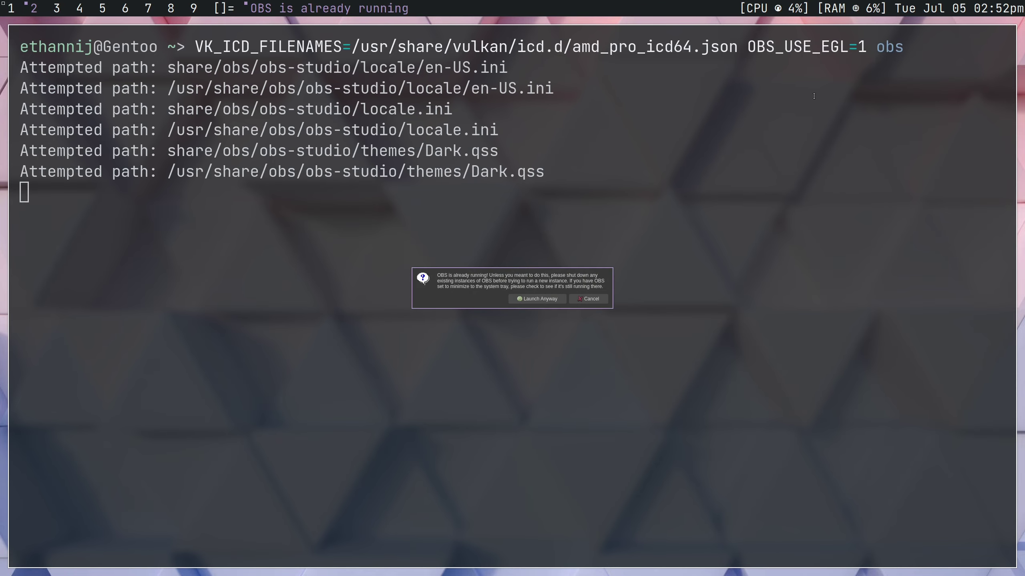
- Launch OBS anyway and review the Output > Recording settings without saving changes
click(560, 299)
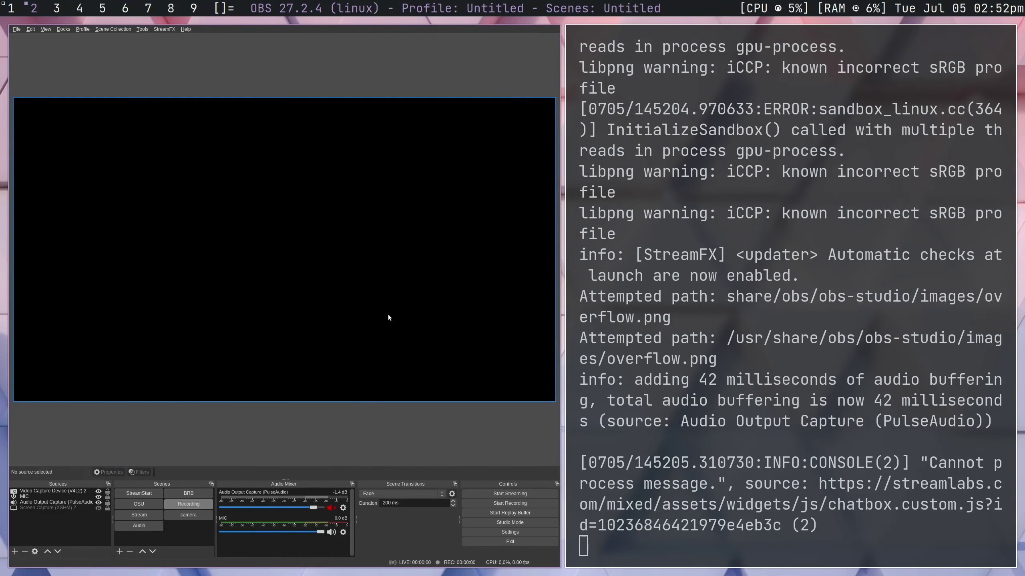
click(482, 533)
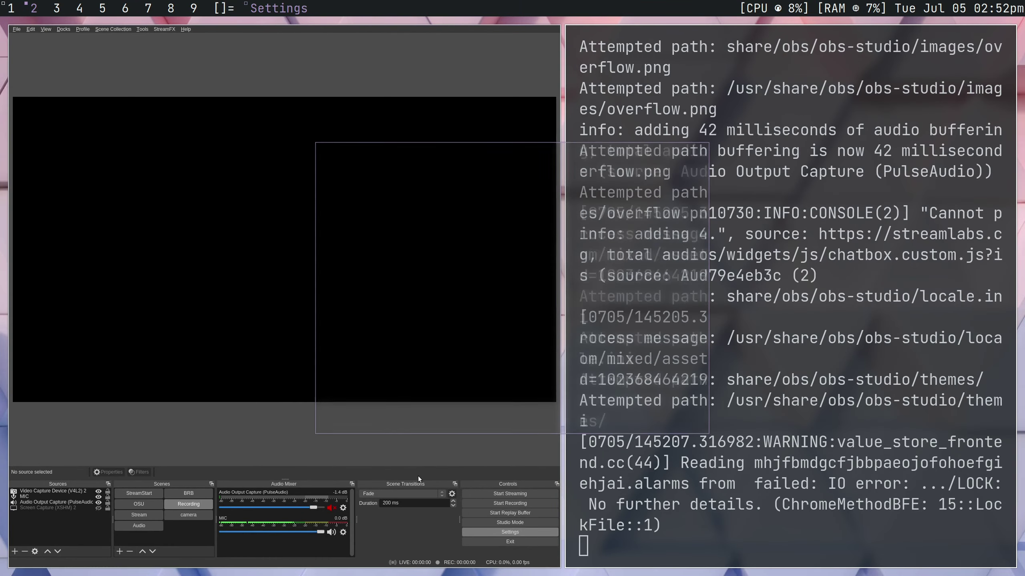
click(344, 191)
click(416, 170)
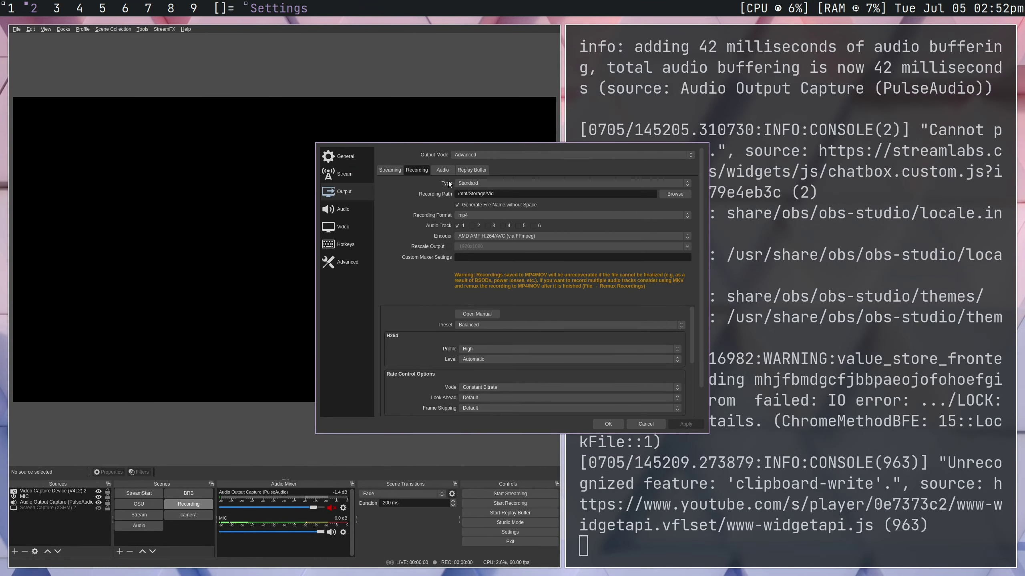
click(647, 425)
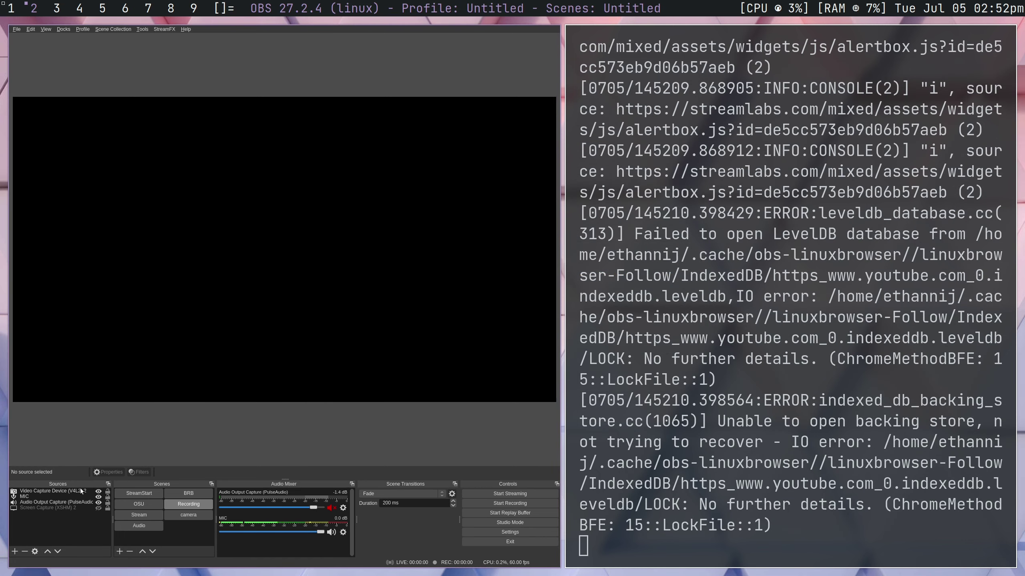
- Add a new 'Game Capture' source with default properties, keeping it when prompted to remove
click(14, 551)
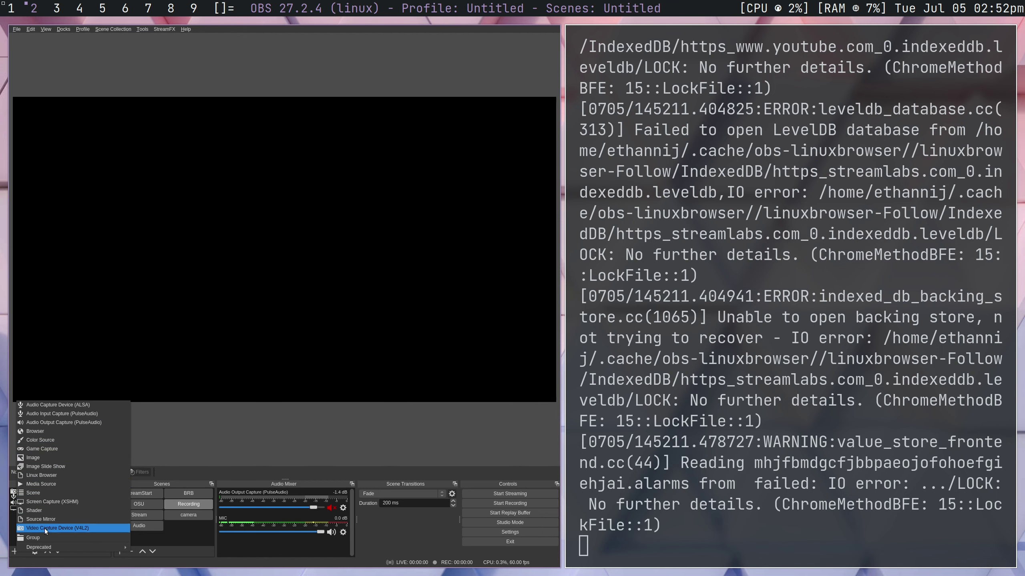
click(47, 449)
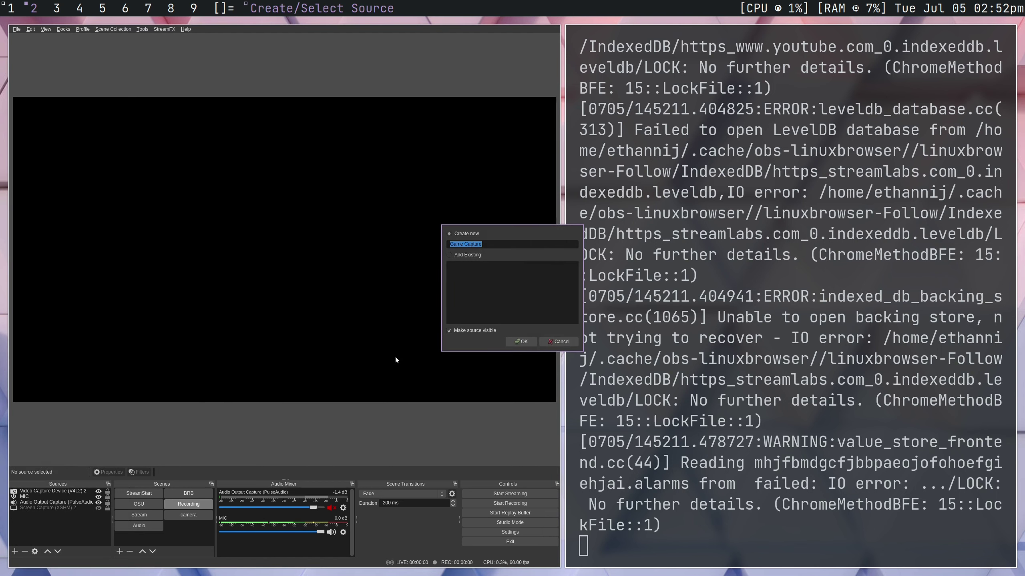
click(528, 341)
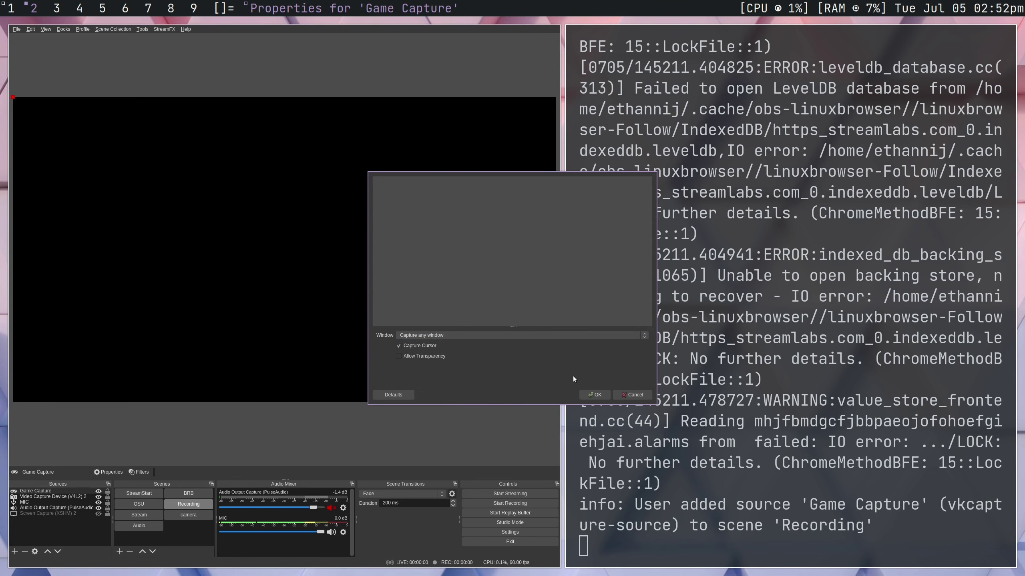
click(595, 395)
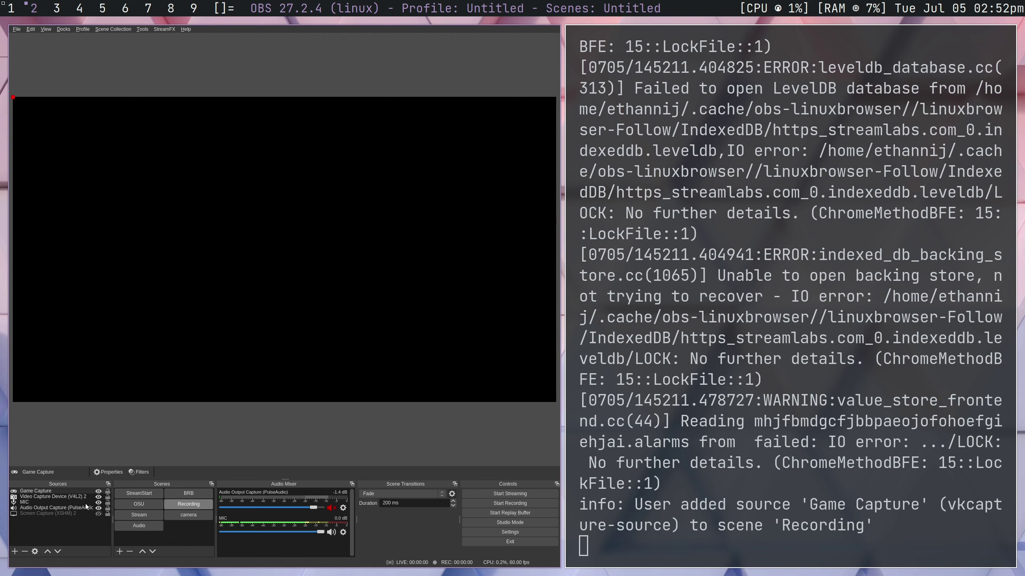
click(97, 514)
click(96, 514)
click(24, 551)
click(558, 298)
click(14, 551)
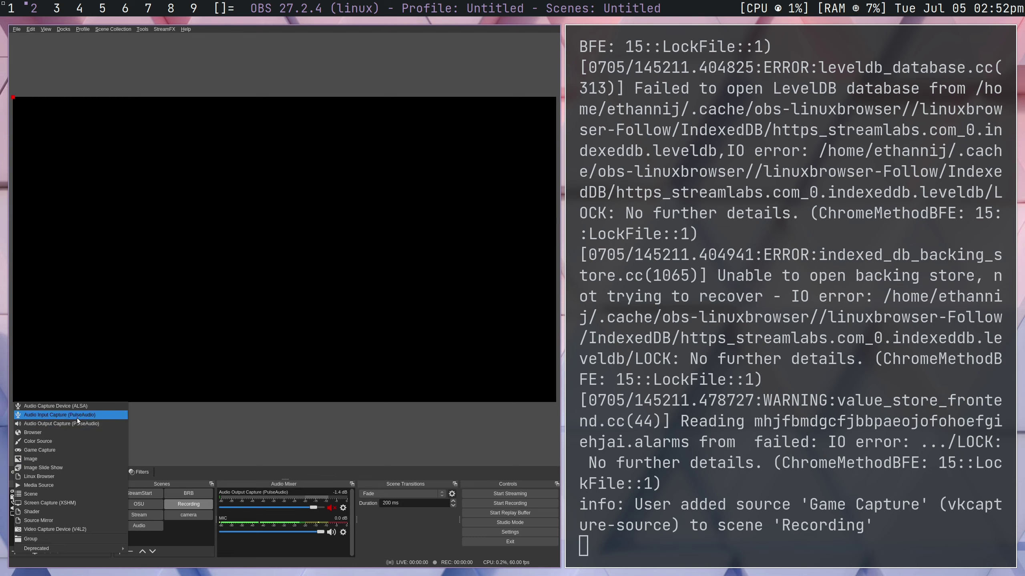
- In Steam, show Black Ops III's launch options ending with 'obs-vkcapture %command%'
click(156, 451)
key(super+3)
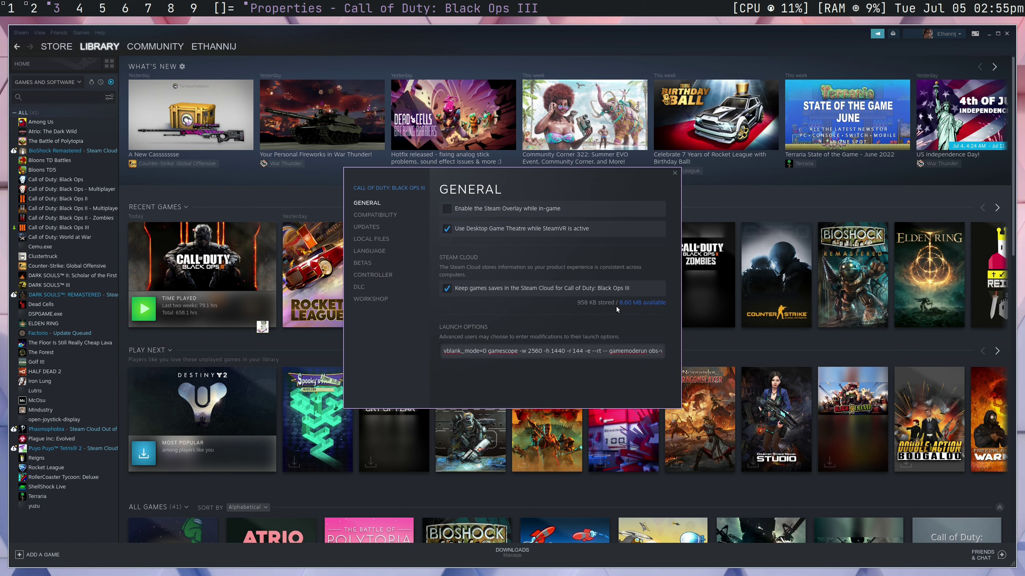
click(654, 350)
drag(588, 350, 625, 351)
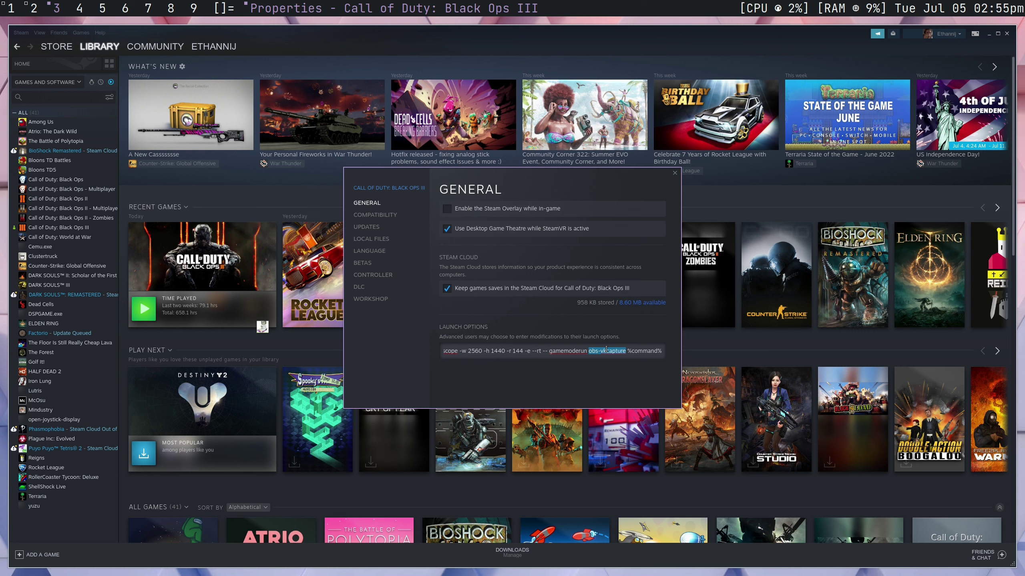
key(Home)
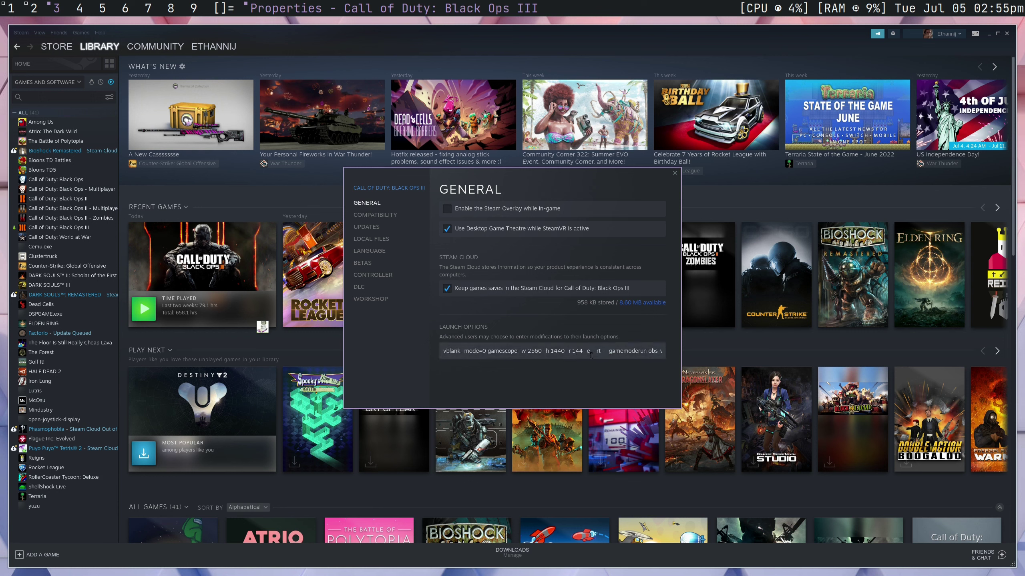
key(End)
key(ctrl+Left)
key(ctrl+Left)
key(shift+Right)
key(shift+Right)
key(shift+Right)
key(shift+Right)
key(shift+Right)
key(shift+Right)
key(shift+Right)
key(shift+Right)
key(shift+Right)
key(shift+Right)
key(shift+Right)
key(shift+Right)
key(shift+Right)
key(shift+Right)
key(Right)
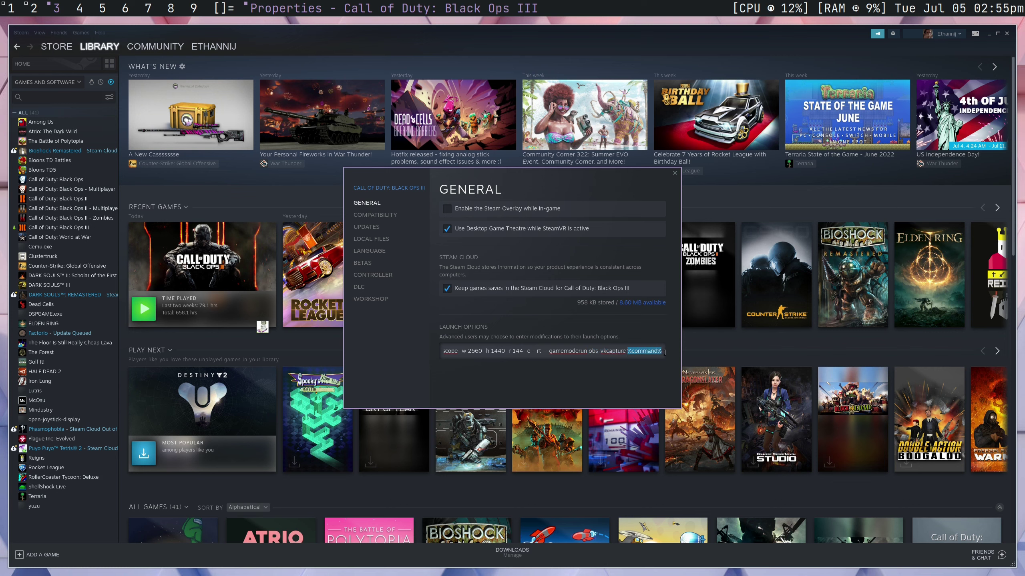
key(Home)
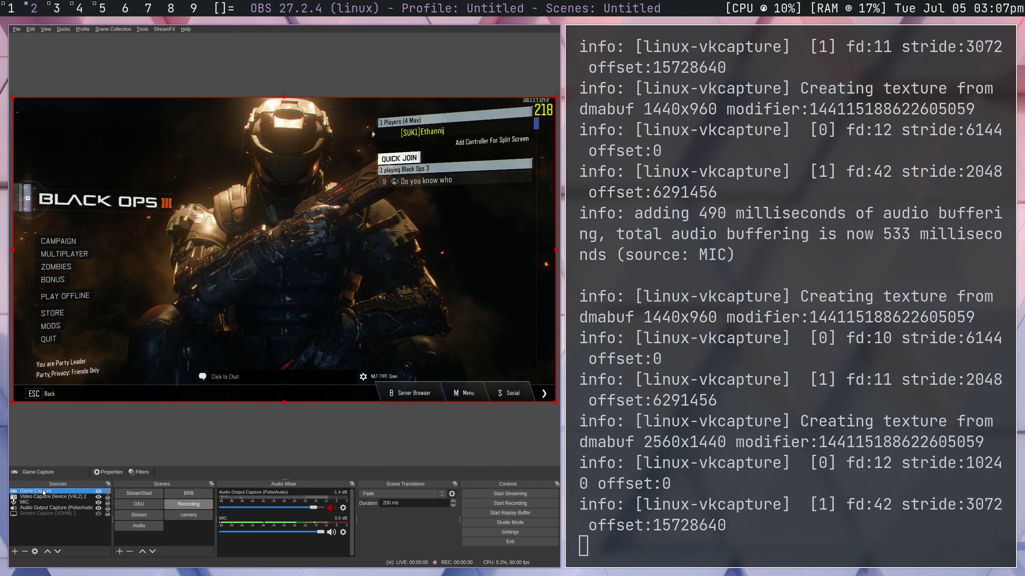
- Set the Game Capture source to capture the BlackOps3.exe window
double_click(36, 491)
click(449, 337)
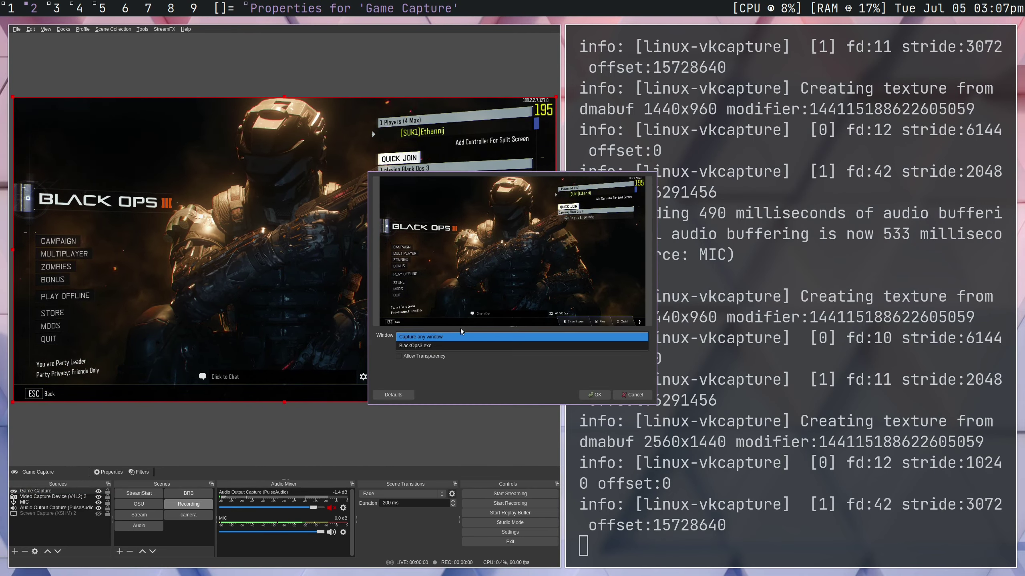
click(446, 345)
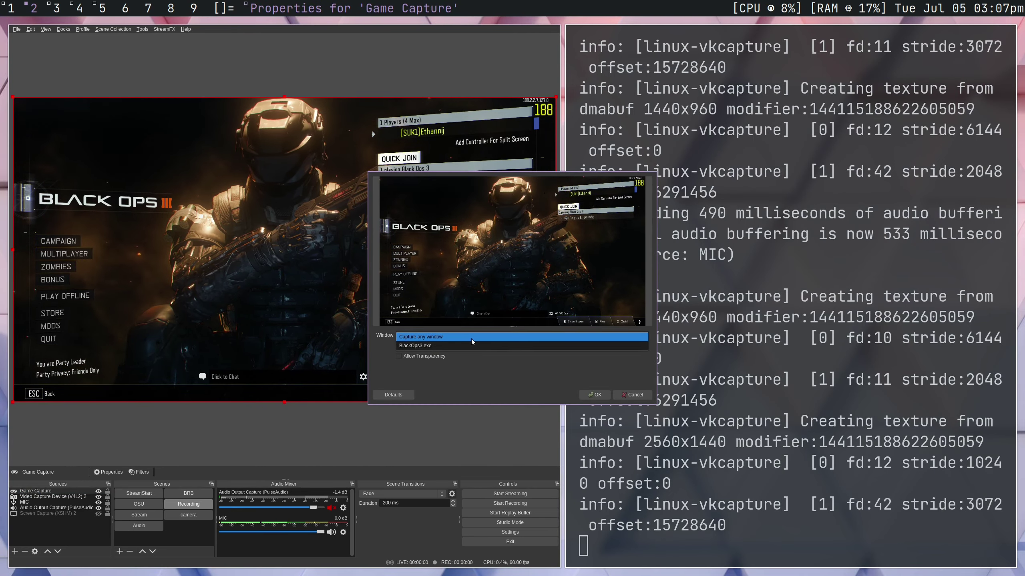
click(596, 395)
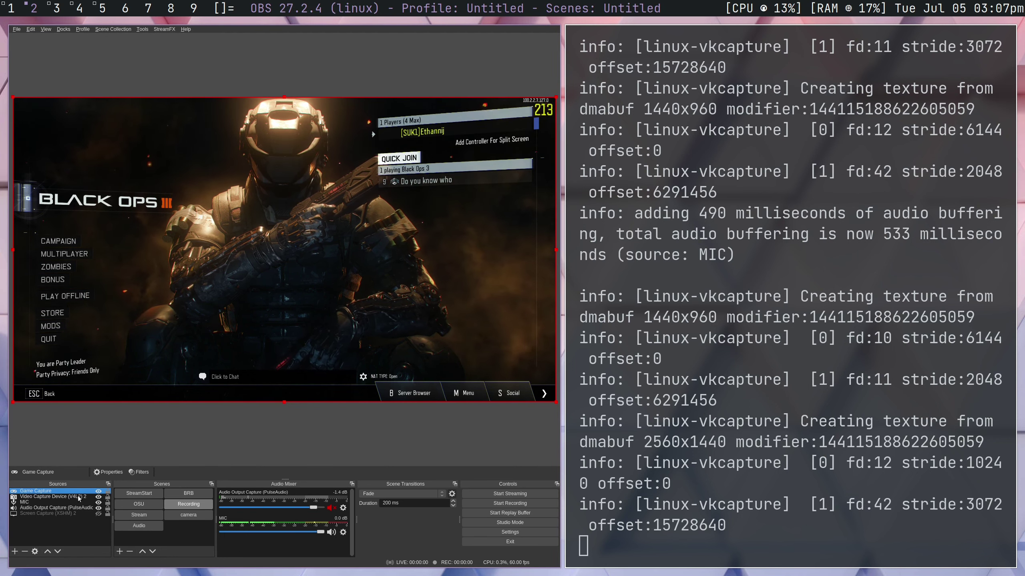
- Hide the Game Capture source, then briefly show and hide Screen Capture
click(99, 491)
click(98, 514)
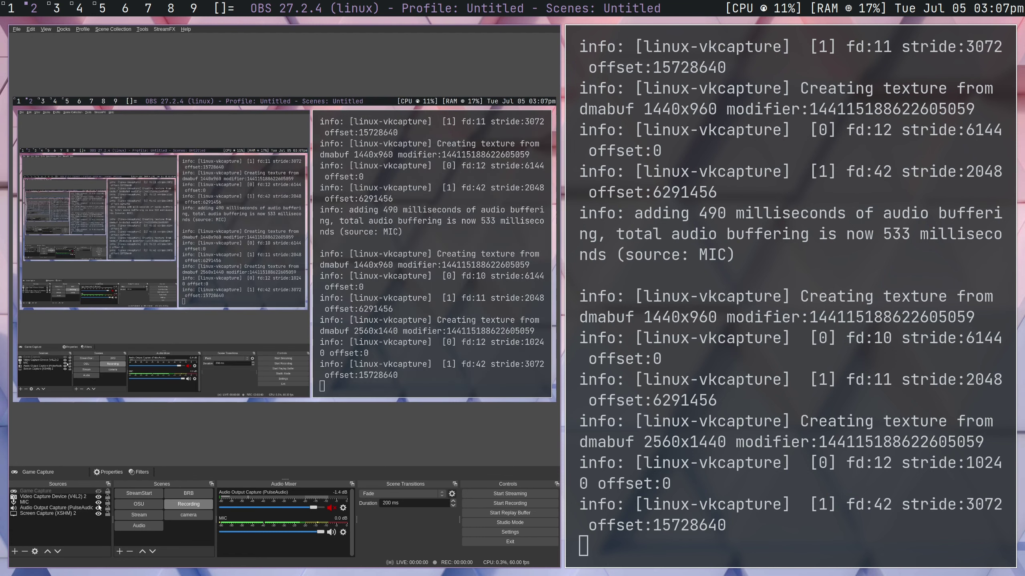
click(98, 514)
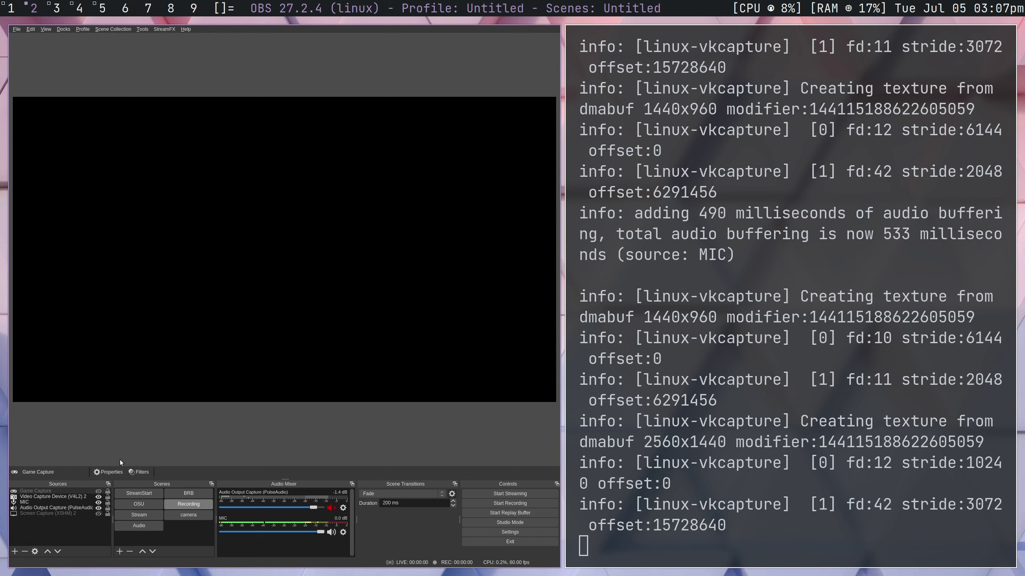
- Quit OBS and list the current vk environment variables with 'env | grep -i vk'
click(510, 541)
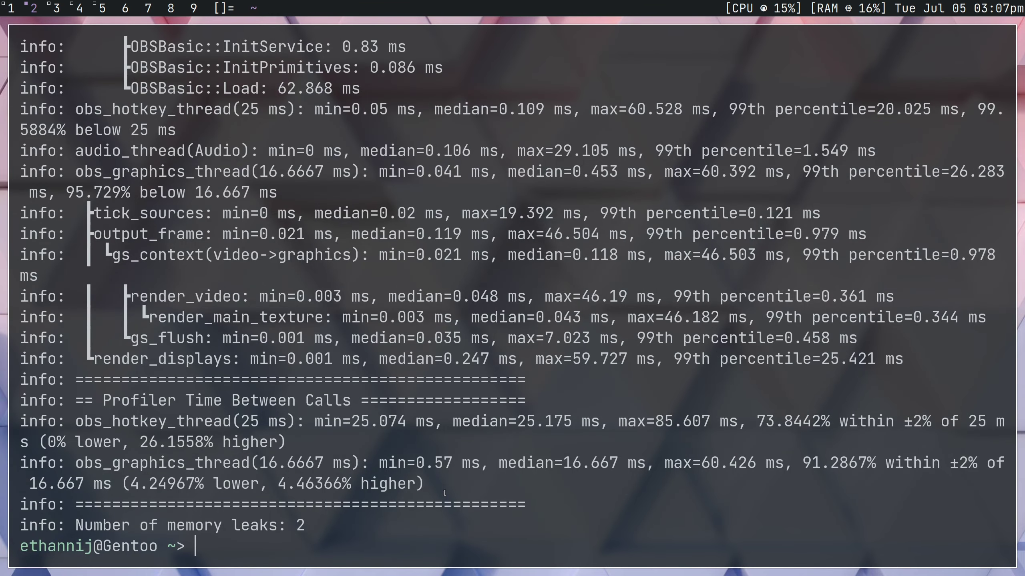
text(env)
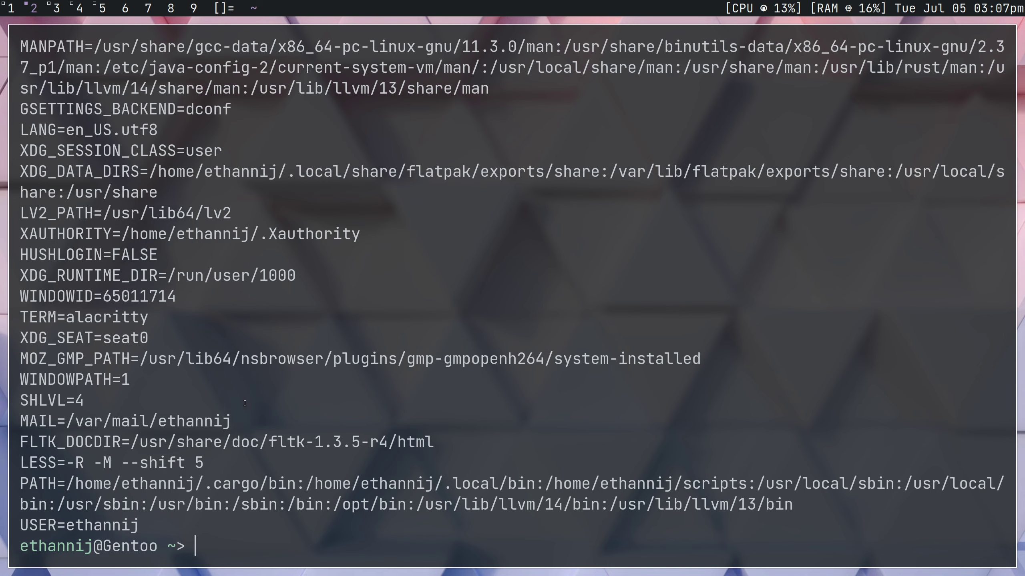
scroll(244, 403, up, 6)
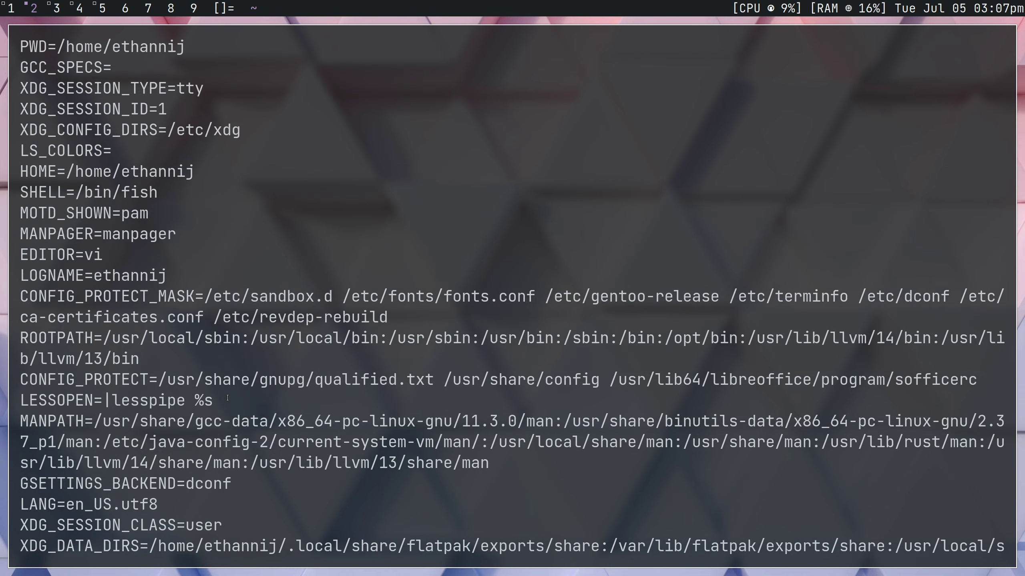
scroll(227, 398, up, 4)
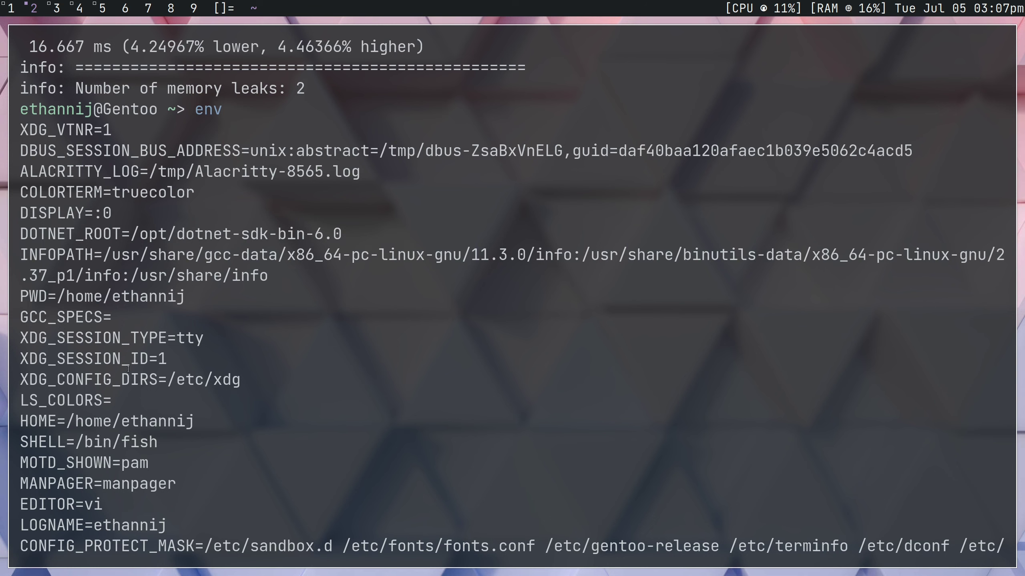
text(env | grep -i )
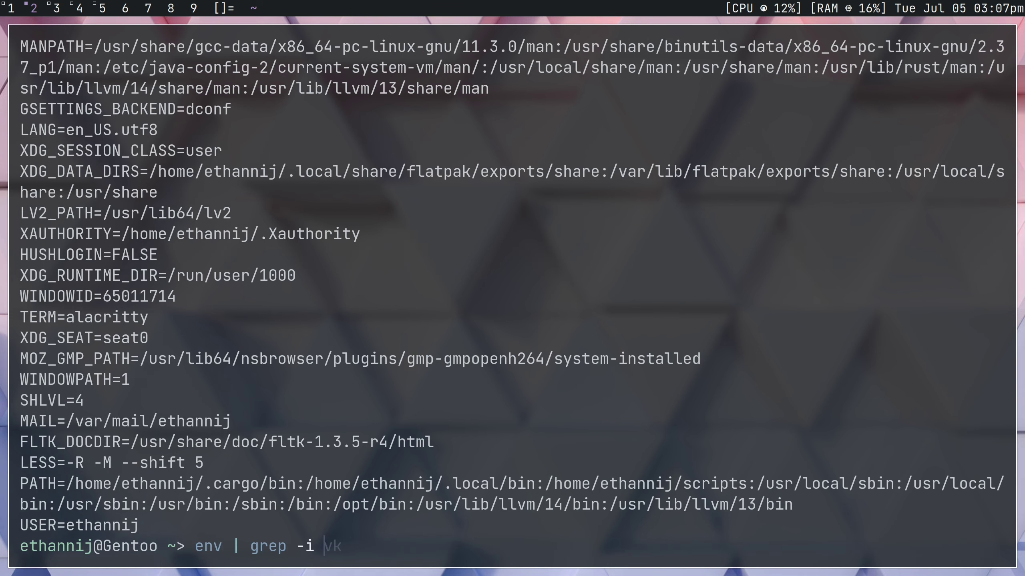
text(vk)
key(Return)
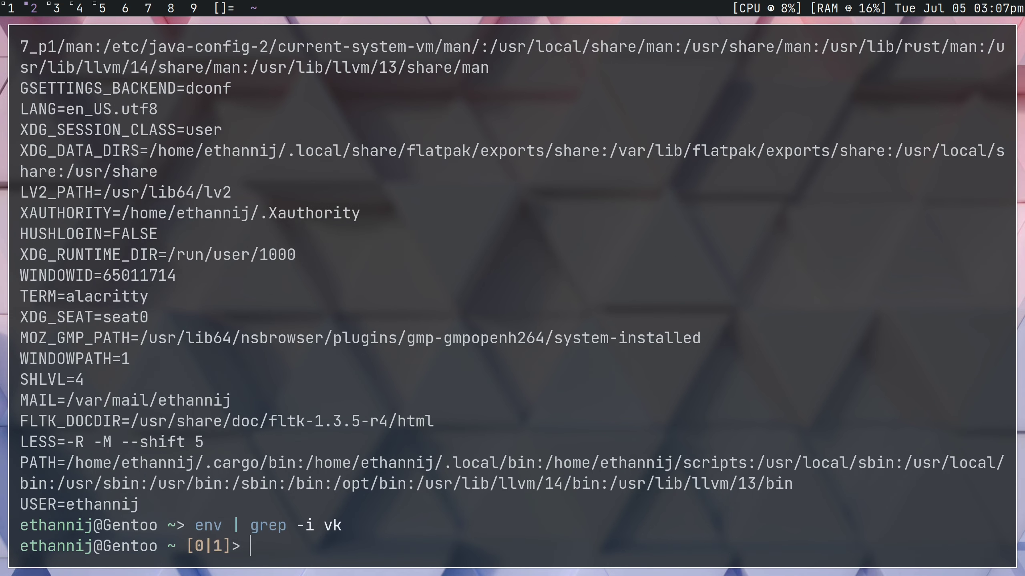
- Universally set VK_ICD_FILENAMES to /usr/share/vulkan/icd.d/radeon_icd.x86_64.json and confirm it in env
text(set)
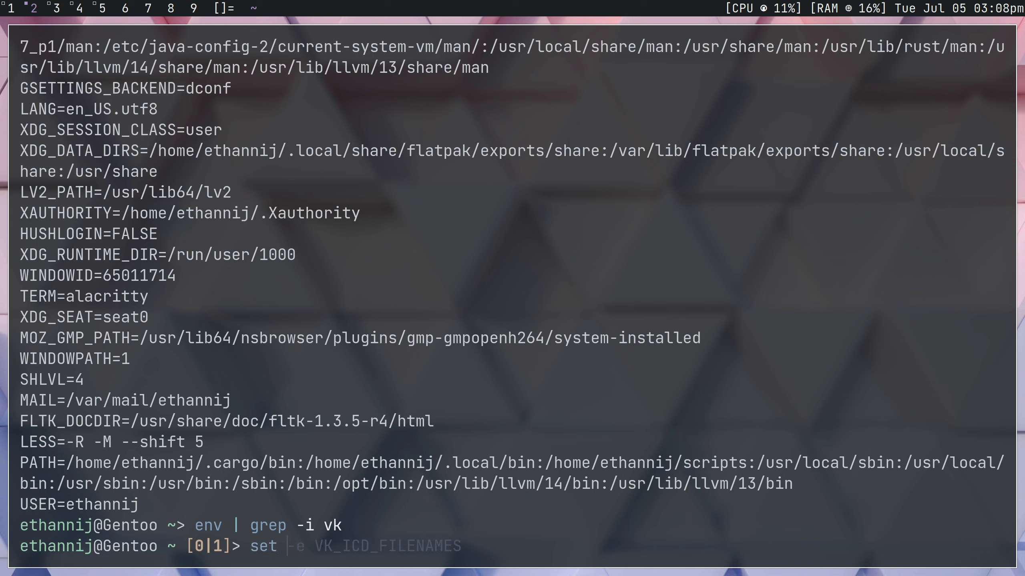
key(Right)
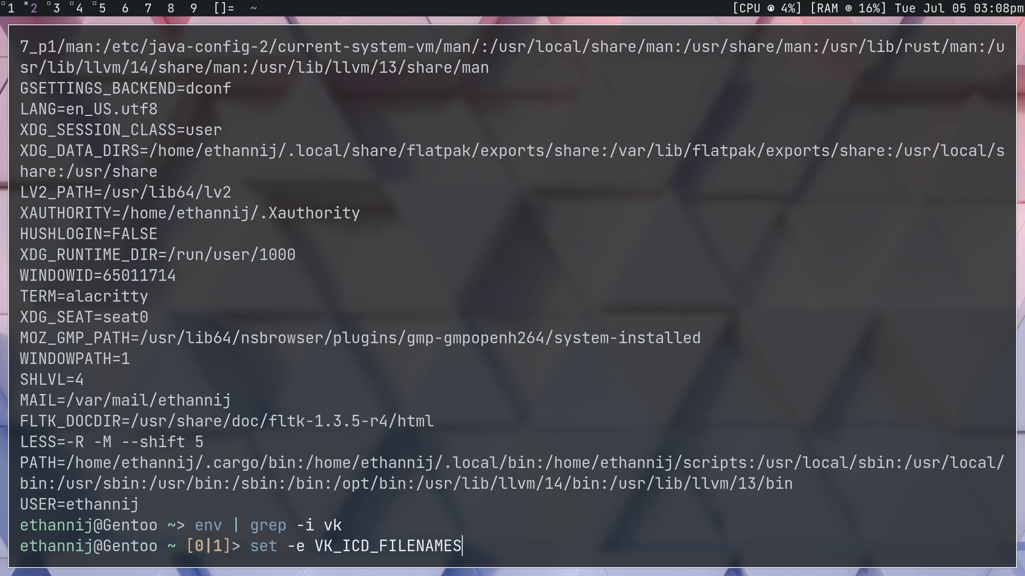
key(ctrl+Left)
key(ctrl+Left)
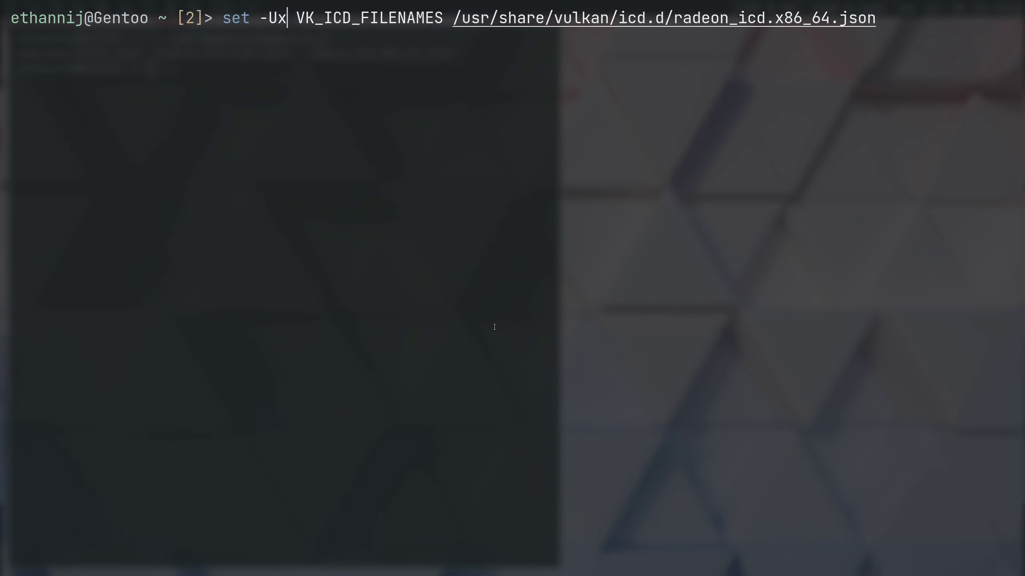
key(Return)
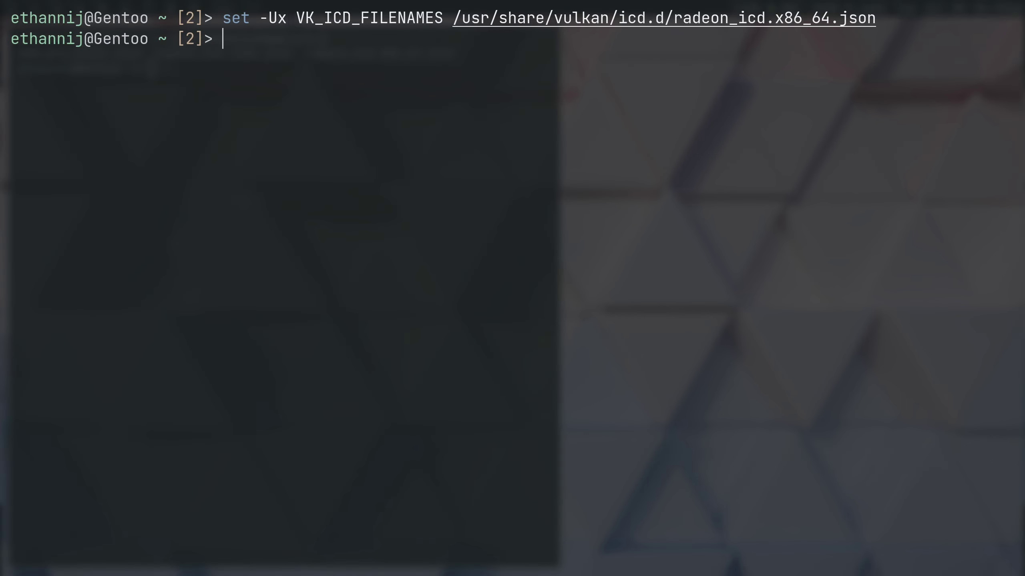
text(env | grep -i vk)
key(Return)
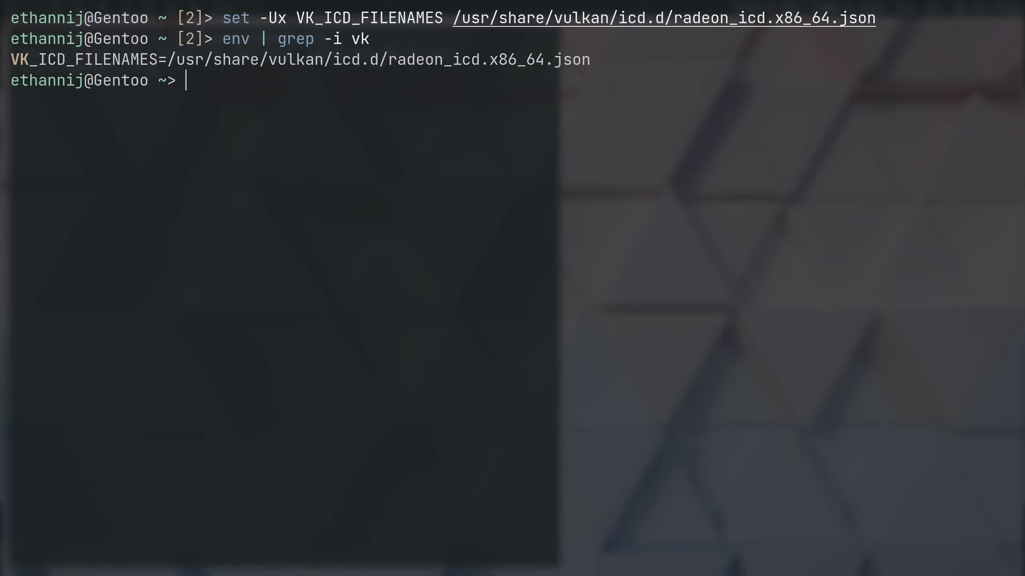
drag(177, 60, 590, 60)
click(553, 113)
- Run 'vulkaninfo | grep GPU' to confirm only AMD RADV SIENNA_CICHLID is listed
text(vulka)
key(Right)
key(Return)
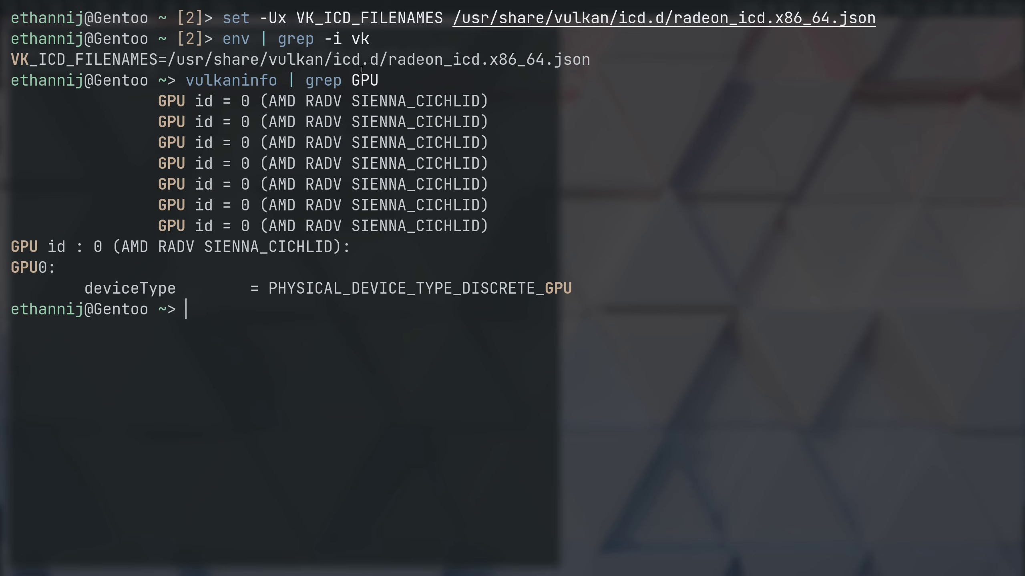
drag(227, 101, 504, 100)
click(504, 100)
- Open /etc/environment as root with 'doas nvim /etc/environment'
text(doas n)
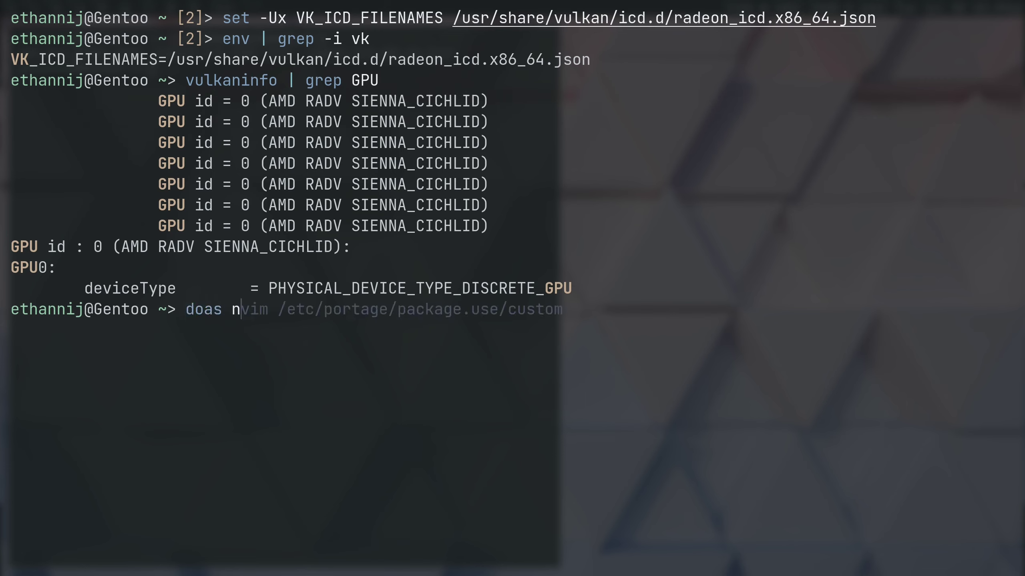
text(vim /etc/environee)
key(BackSpace)
key(BackSpace)
text(ment)
key(Return)
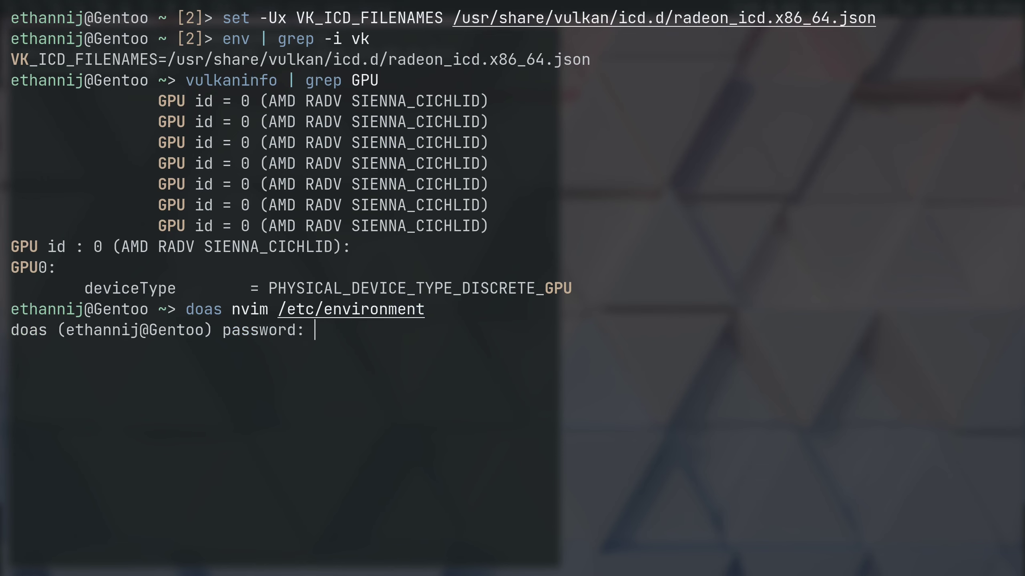
key(Return)
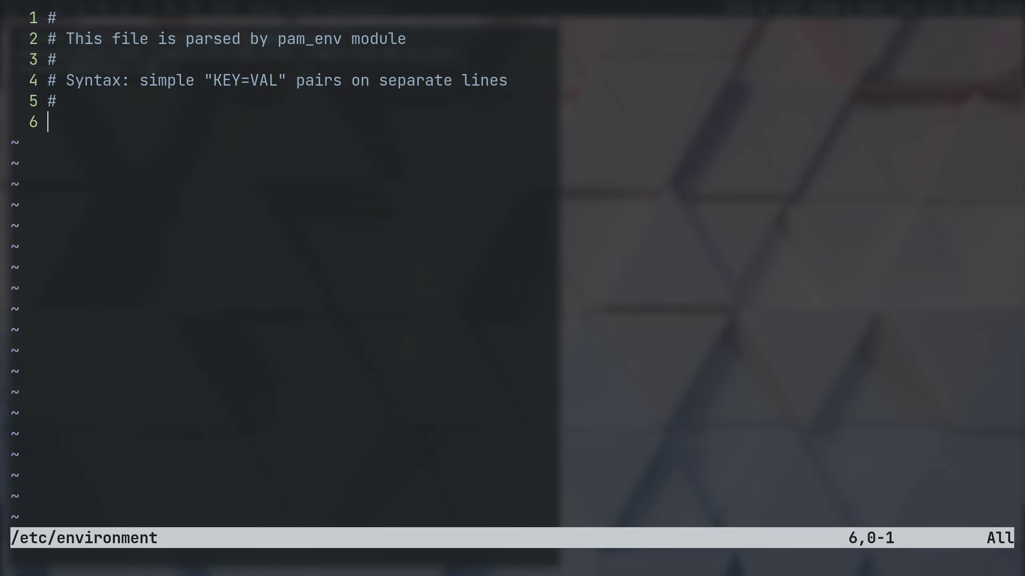
- Add the line VK_ICD_FILENAMES=/usr/share/vulkan/icd.d/radeon_icd.x86_64.json to the file
text(iVK_ICD)
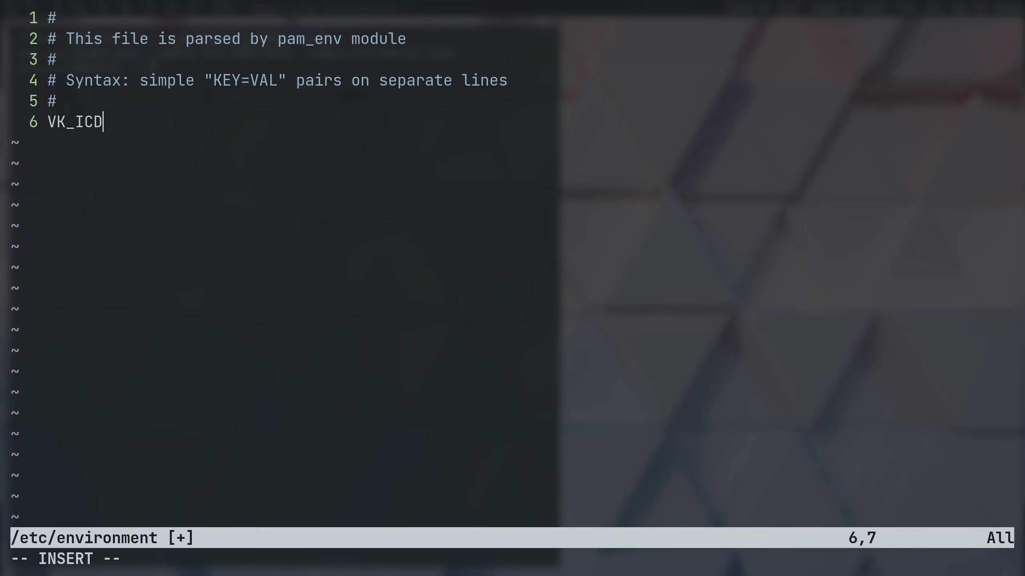
text(_FILENAMES)
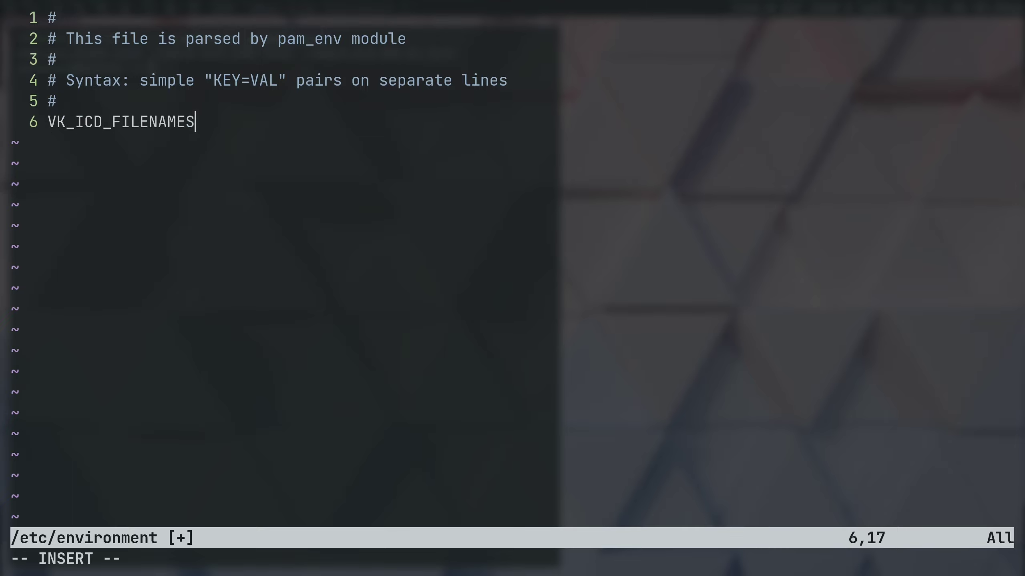
text(=/usr/share/vulkan/)
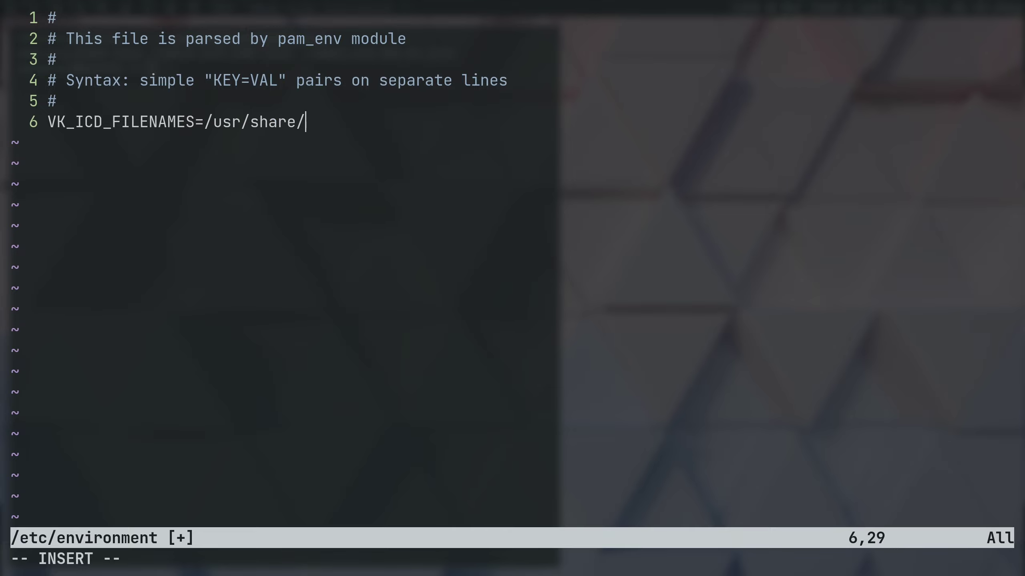
text(icd.d)
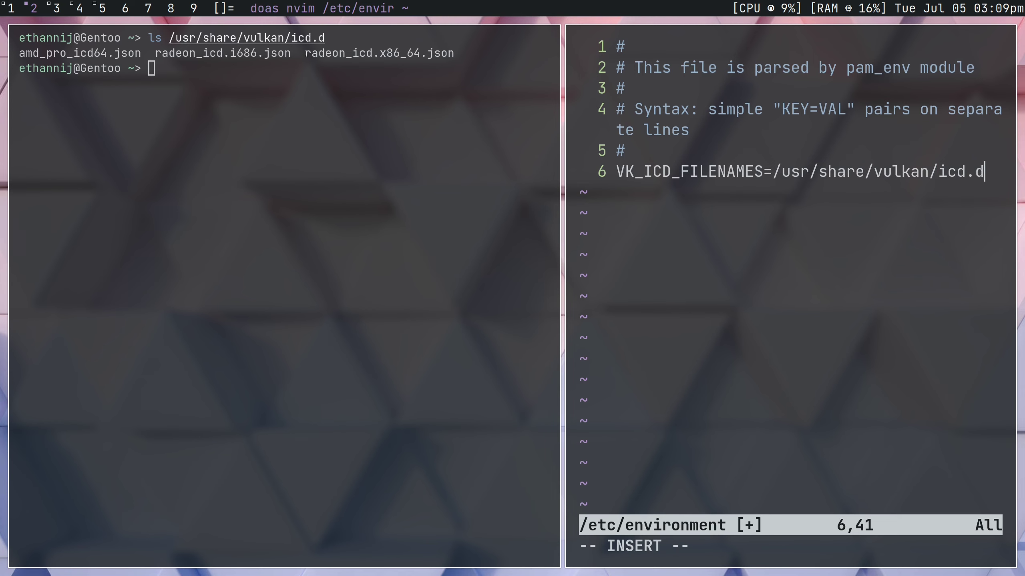
drag(306, 52, 455, 53)
key(super+c)
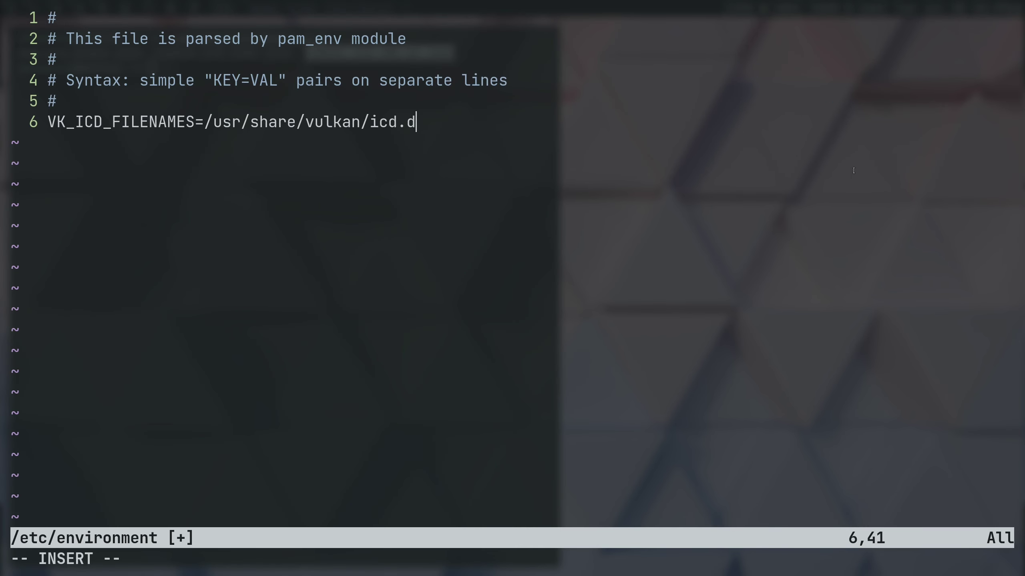
text(/)
middle_click(854, 171)
key(Escape)
- Save /etc/environment with :wq, start bash and run 'source /etc/profile'
text(:wq)
key(Return)
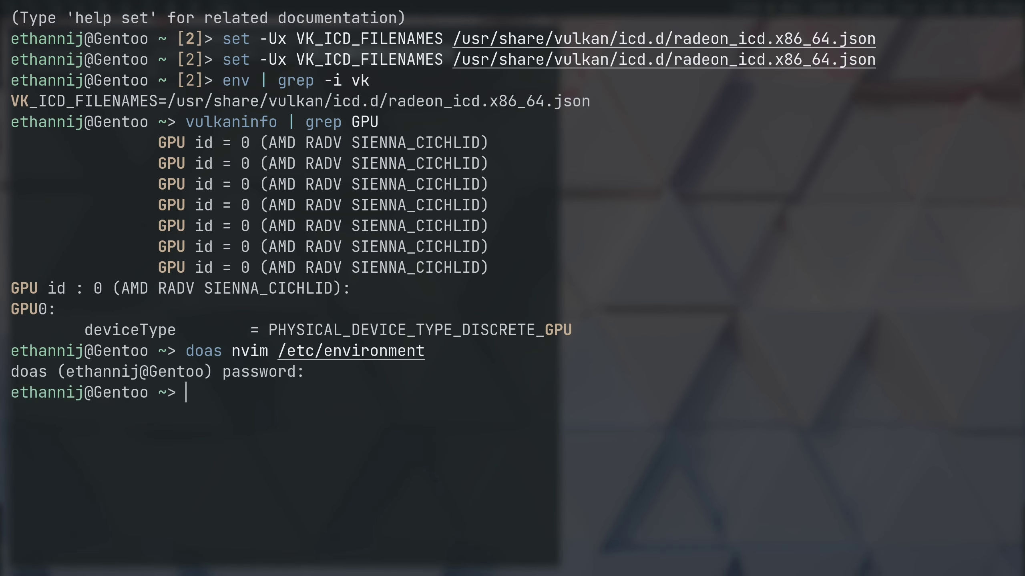
text(bash)
key(Return)
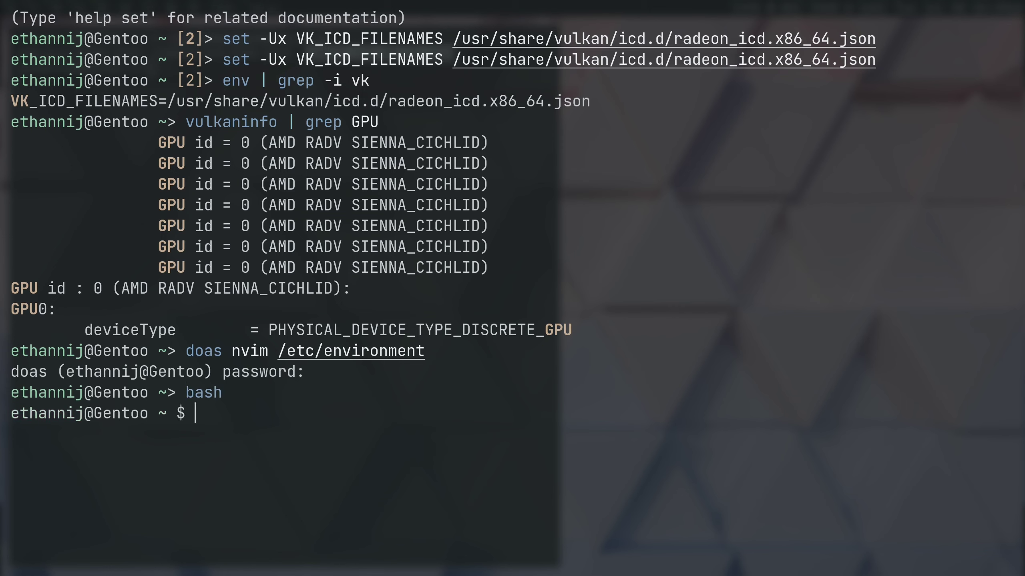
text(source /etc/pro)
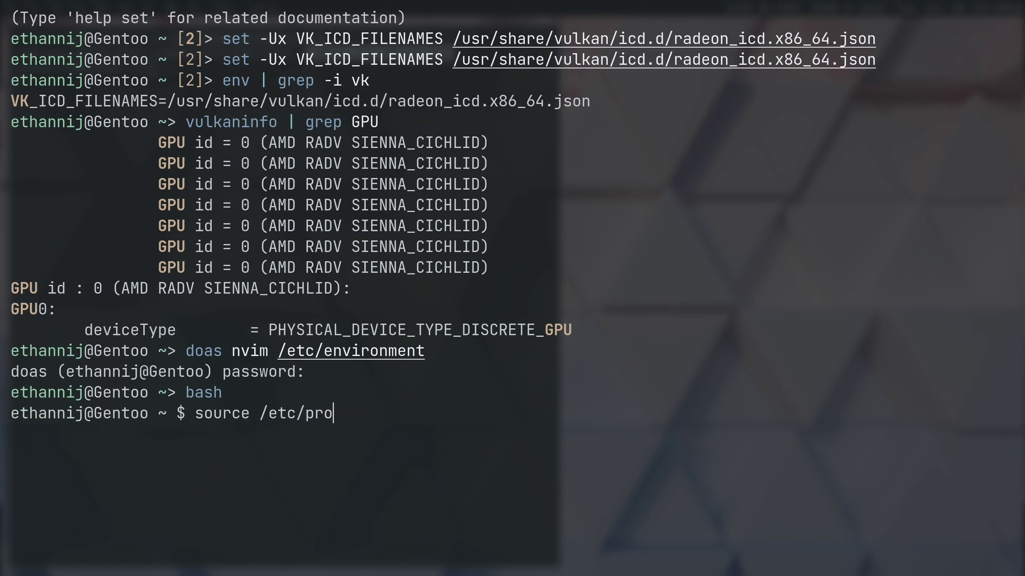
text(file)
key(Return)
- Confirm with 'env | grep -i vk' that VK_ICD_FILENAMES points to radeon_icd.x86_64.json
text(env |)
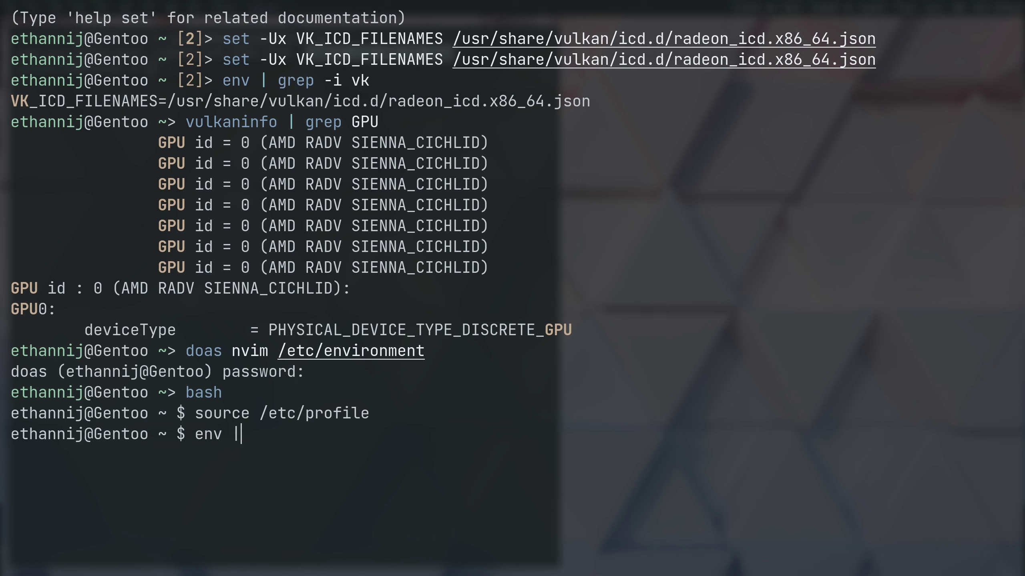
text( grep -i vk)
key(Return)
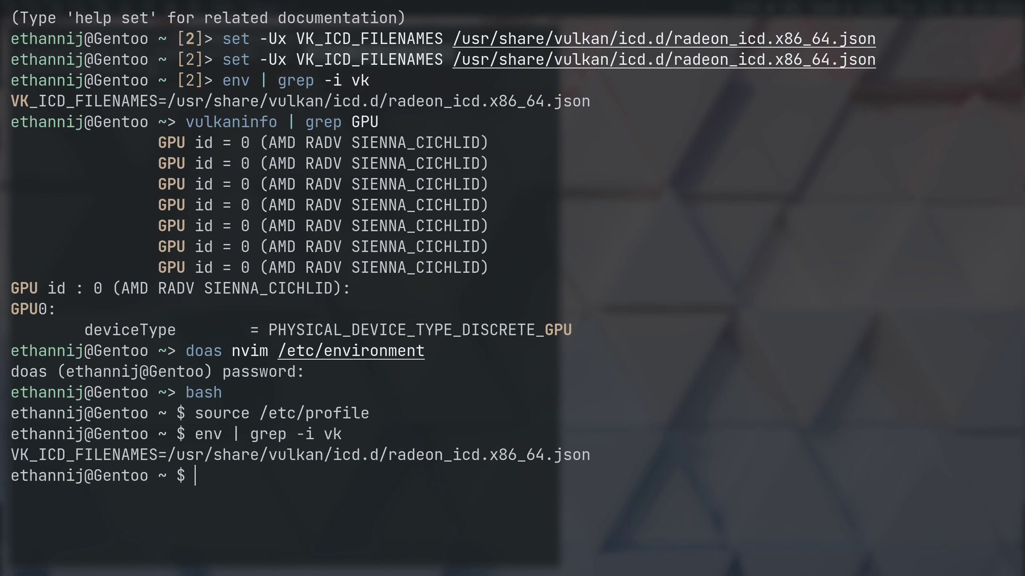
drag(14, 439, 596, 456)
click(596, 455)
- Run 'vulkaninfo | grep -i gpu' showing only AMD RADV SIENNA_CICHLID
text(game)
key(BackSpace)
key(BackSpace)
key(BackSpace)
key(BackSpace)
text(vulkaninfo | grep -i )
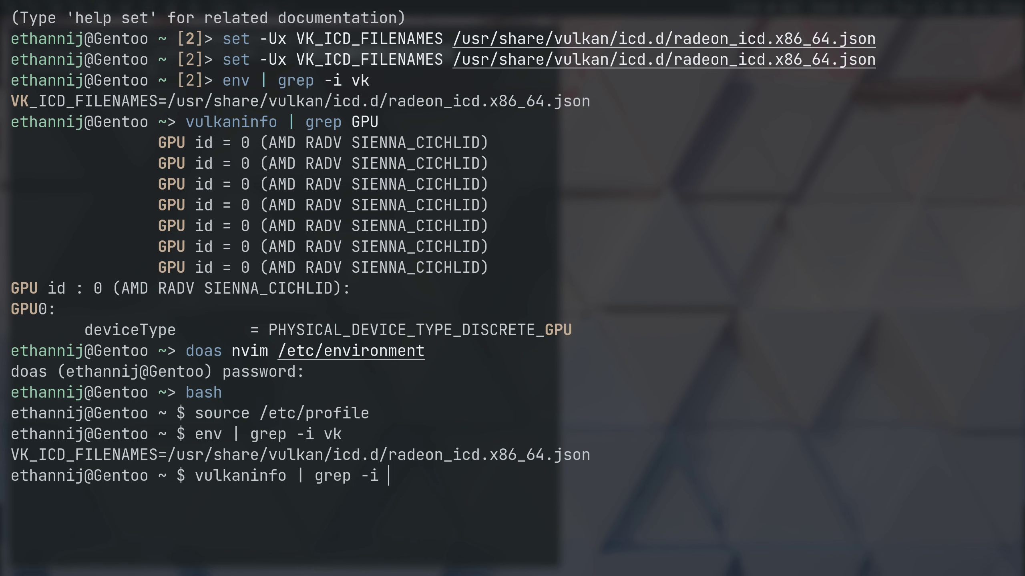
text(gpu)
key(Return)
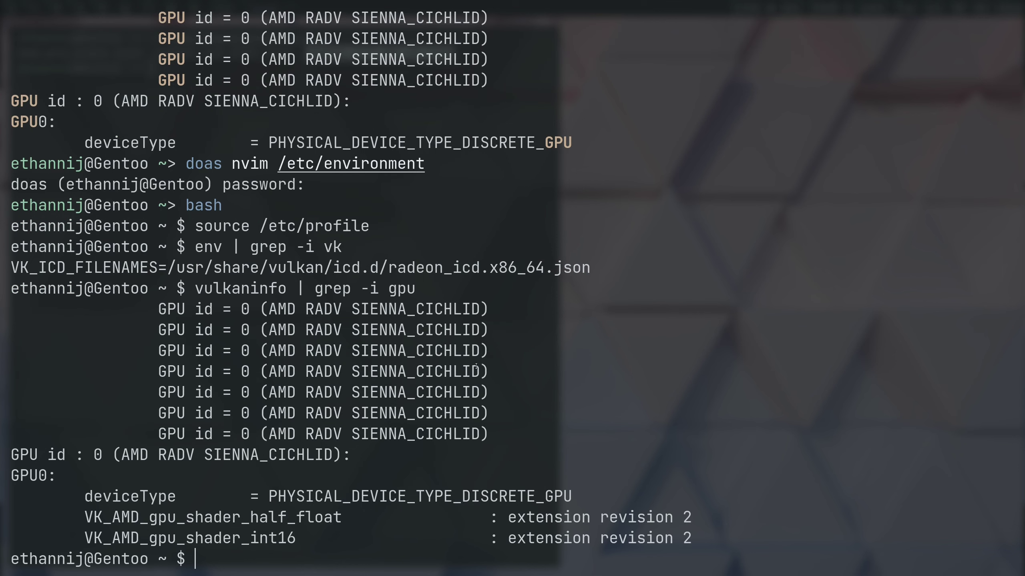
drag(269, 309, 397, 308)
click(409, 304)
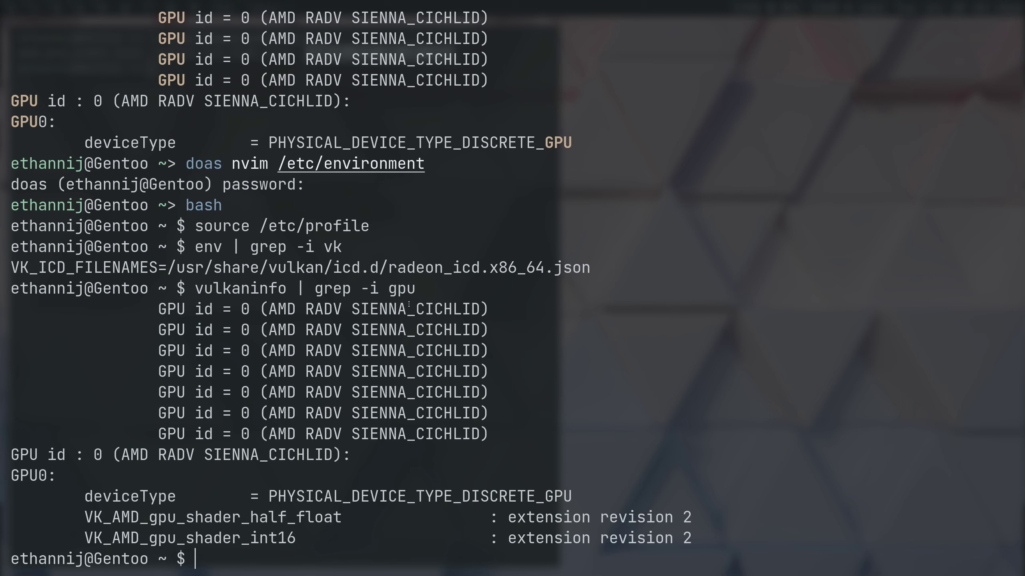